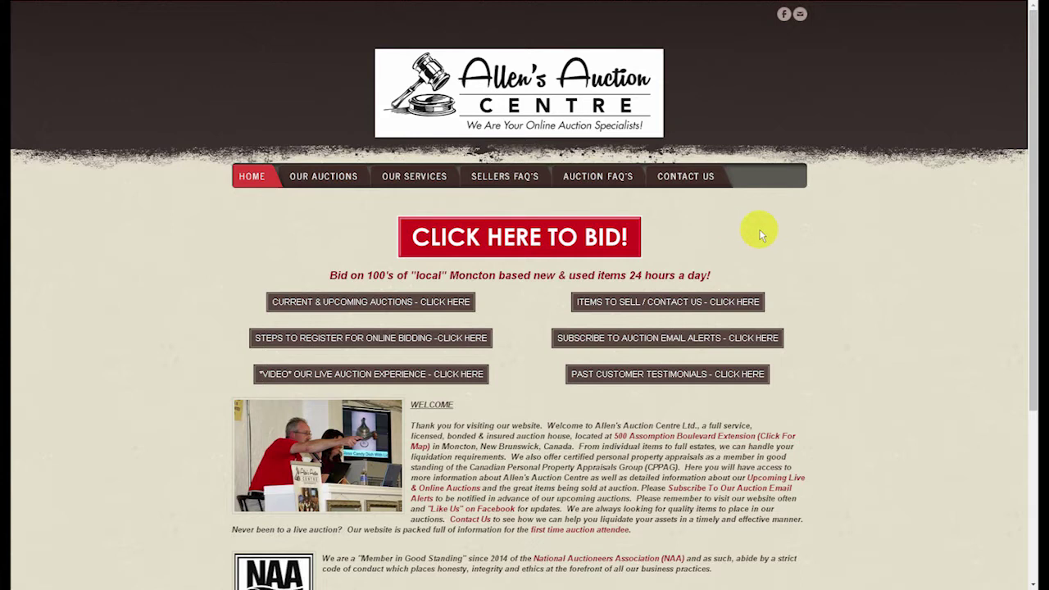
Step: Go from the Allen's Auction Centre home page to HiBid and bring up the Login / New Bidder dialog
{"action": "left_click", "coordinate": [618, 234]}
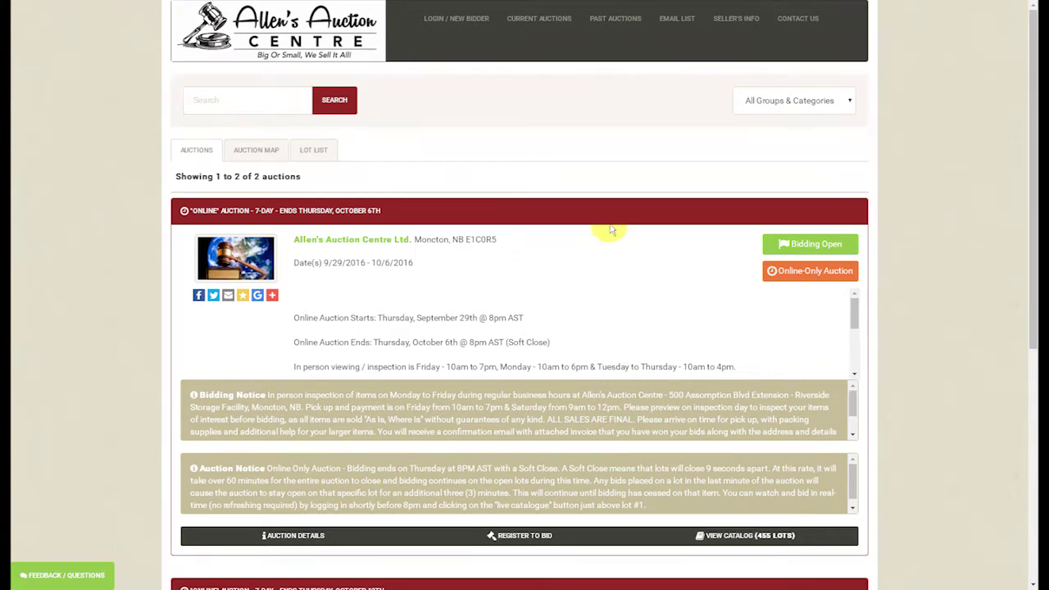
{"action": "left_click", "coordinate": [458, 19]}
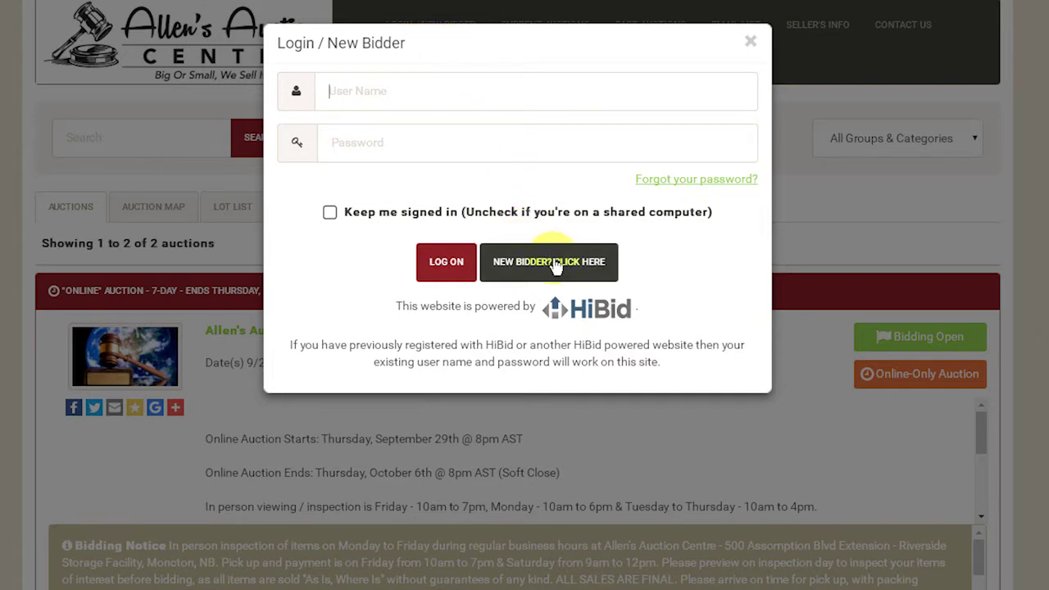
Step: Start new-bidder sign-up by entering and confirming the bidder's e-mail address, then checking it
{"action": "left_click", "coordinate": [554, 264]}
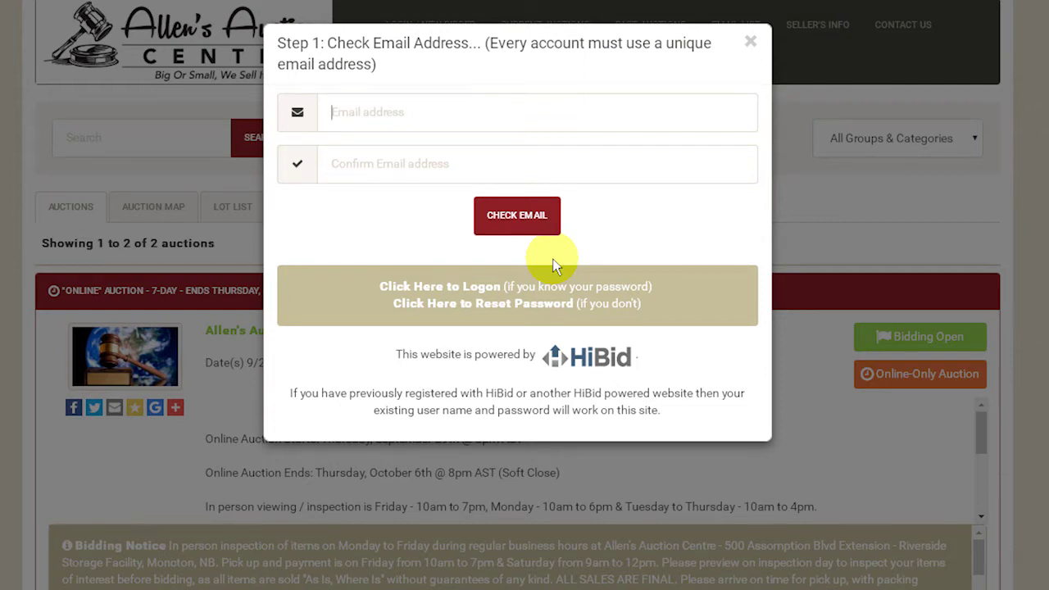
{"action": "left_click", "coordinate": [413, 110]}
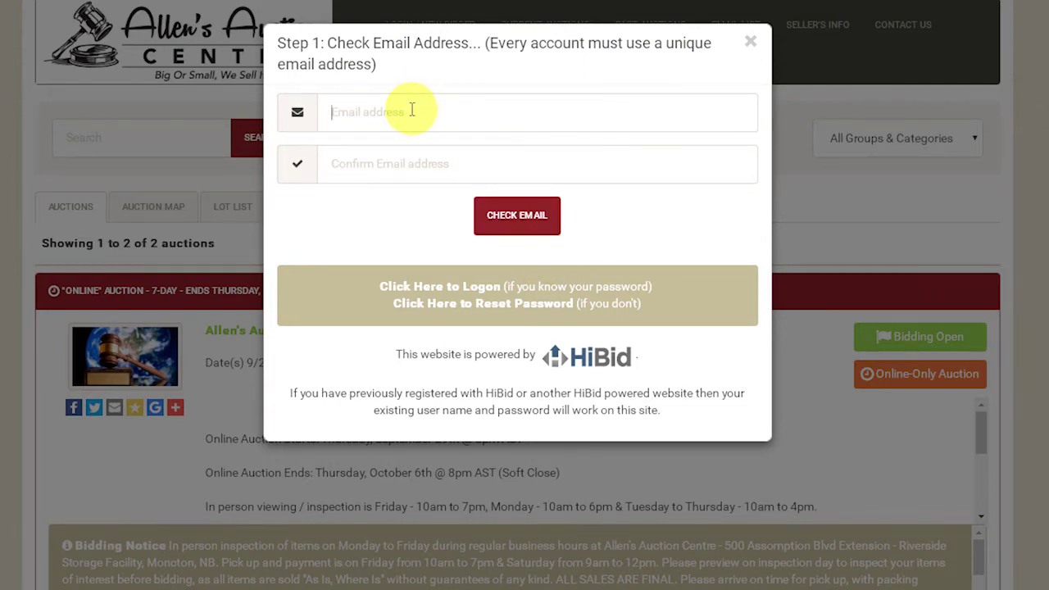
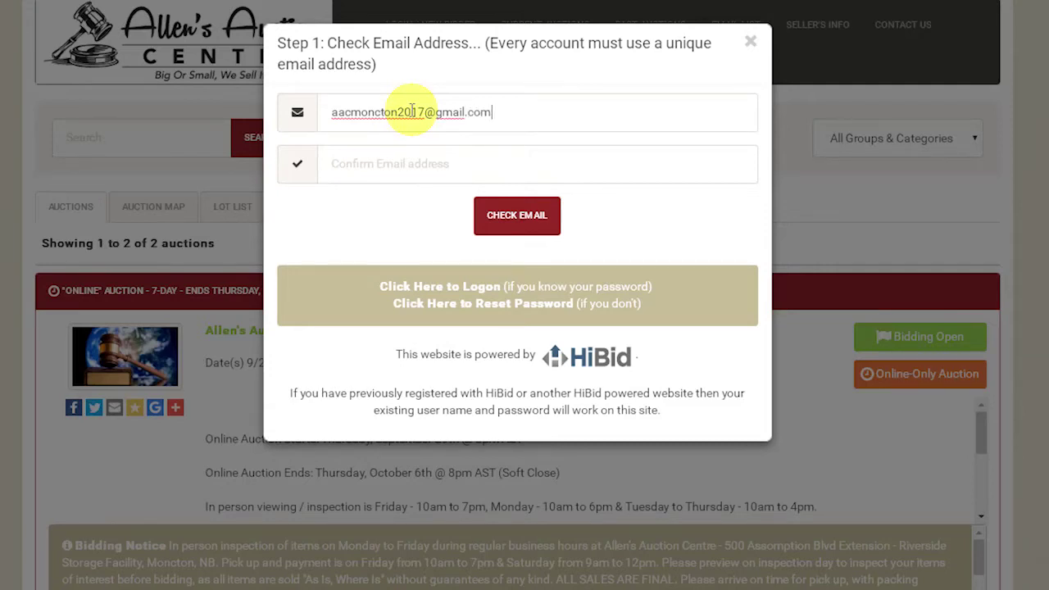
{"action": "key", "text": "Tab"}
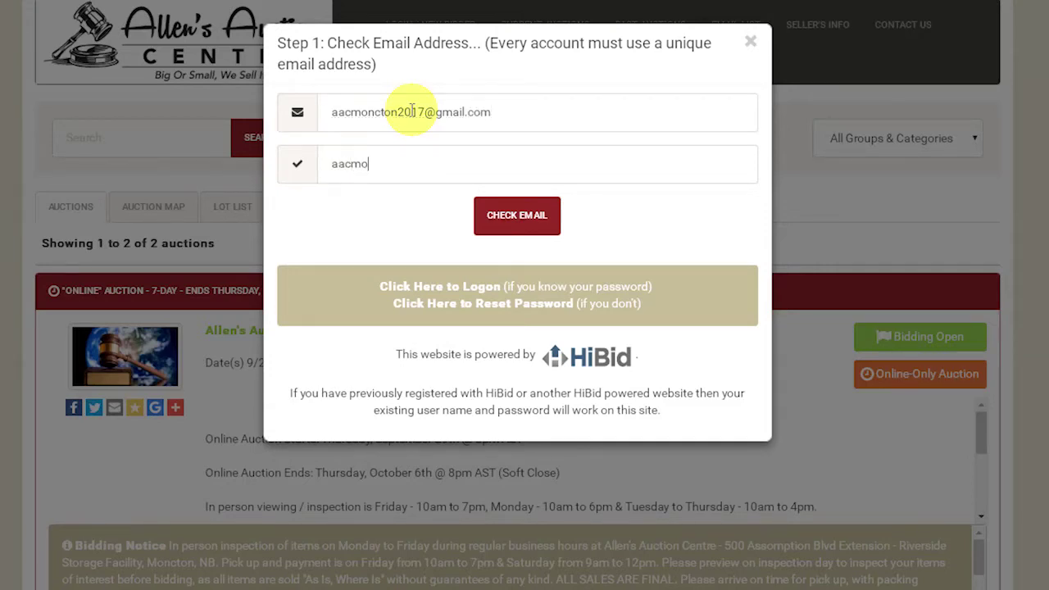
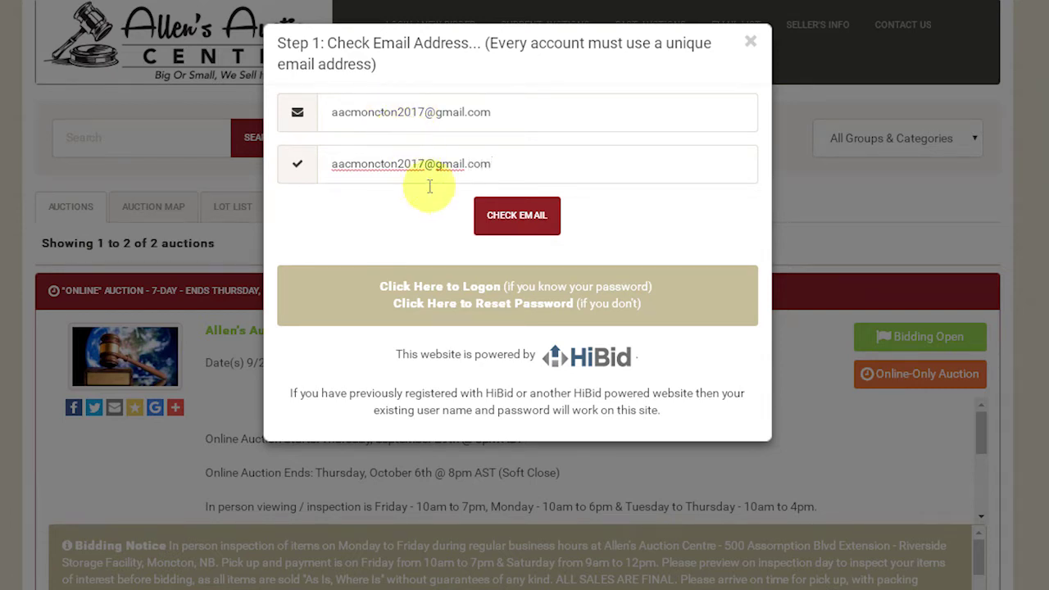
{"action": "left_click", "coordinate": [512, 228]}
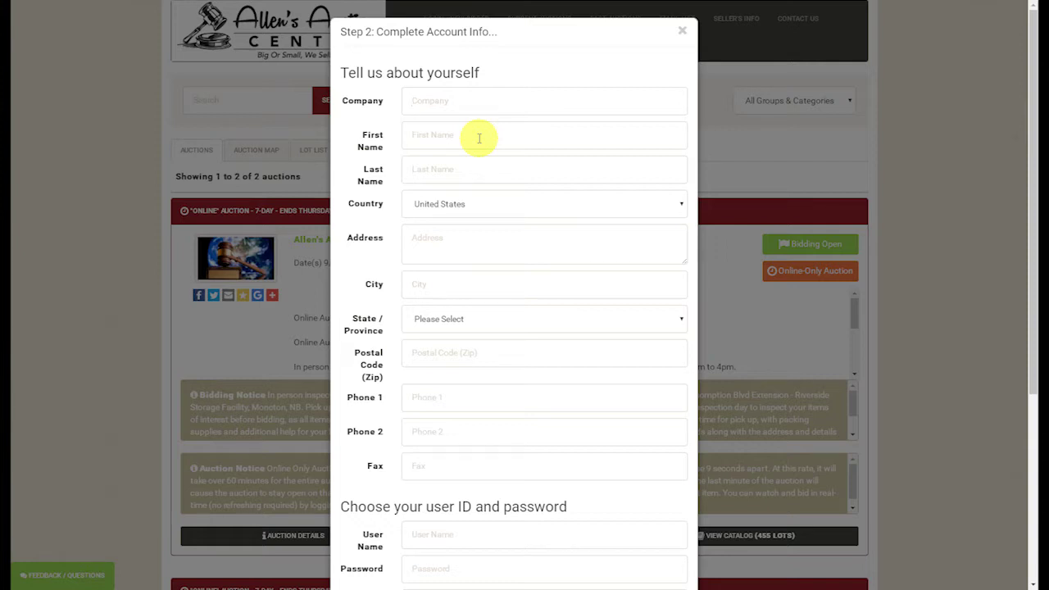
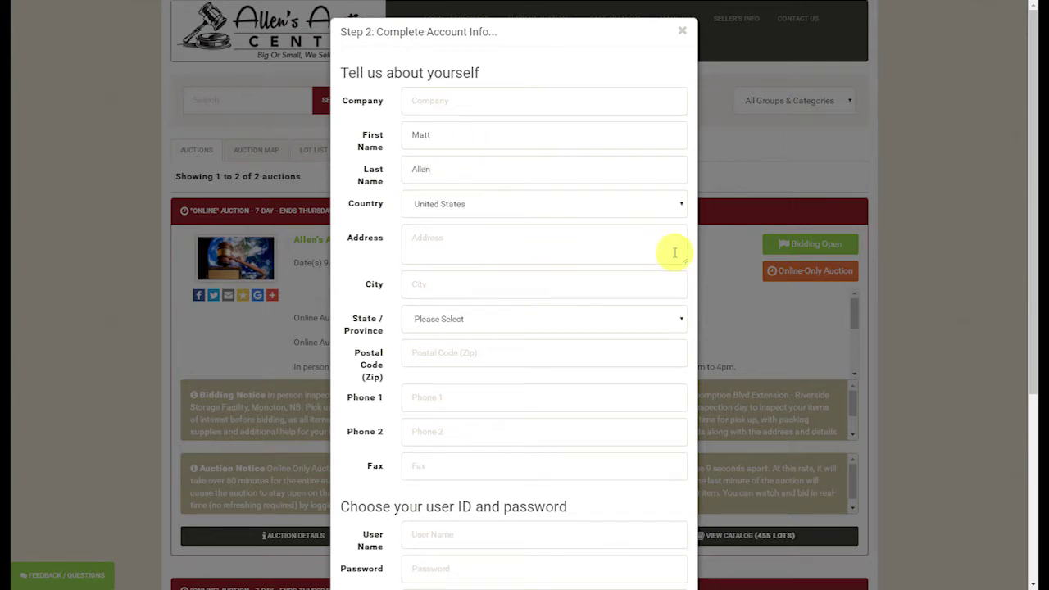
Step: Enter the bidder's name, choose Canada as country, and fill in the street address and city
{"action": "left_click", "coordinate": [681, 211]}
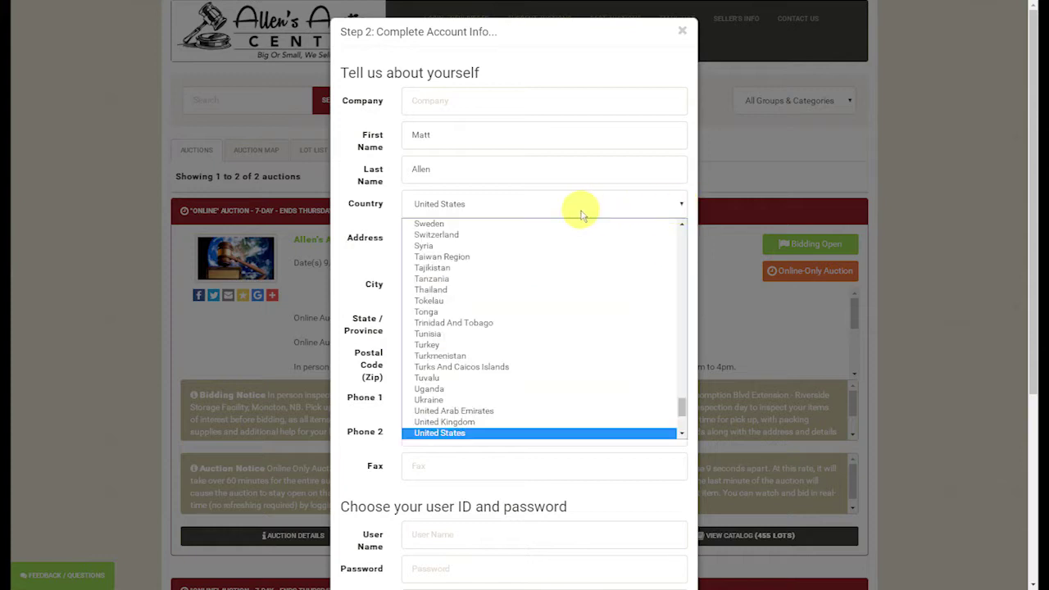
{"action": "key", "text": "c"}
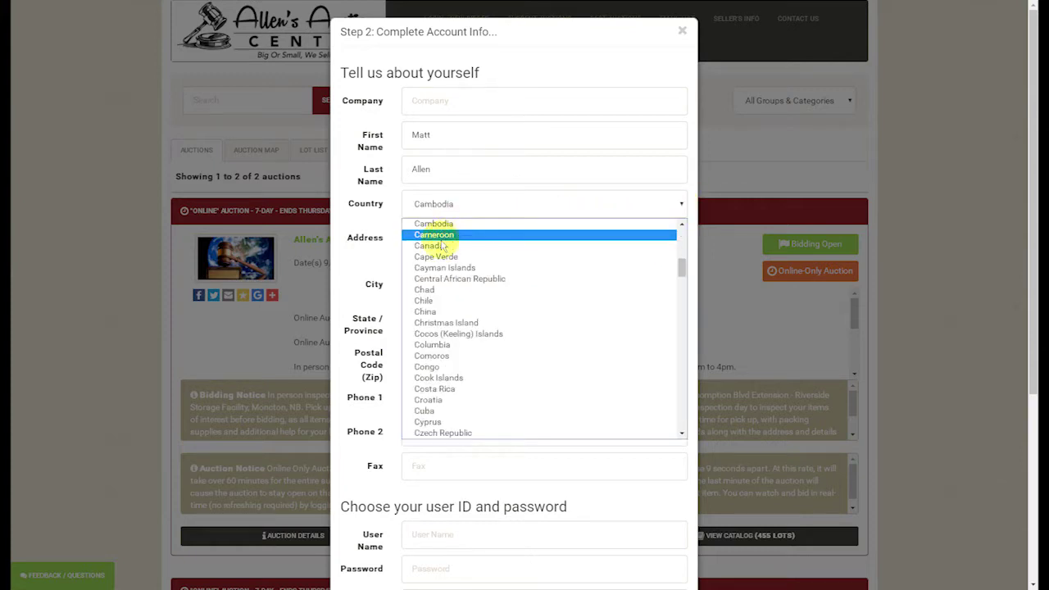
{"action": "left_click", "coordinate": [440, 246]}
{"action": "left_click", "coordinate": [438, 233]}
{"action": "type", "text": "123 an"}
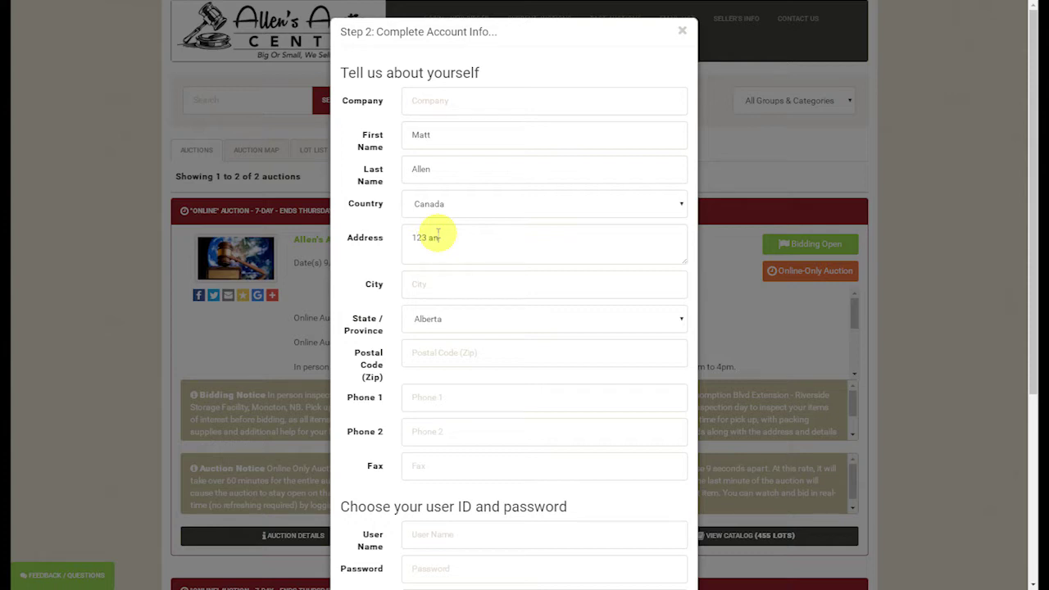
{"action": "type", "text": "ywhere street"}
{"action": "key", "text": "Tab"}
{"action": "type", "text": "Riverview"}
{"action": "key", "text": "Tab"}
Step: Set the province to New Brunswick and enter the postal code and phone number
{"action": "left_click", "coordinate": [681, 321]}
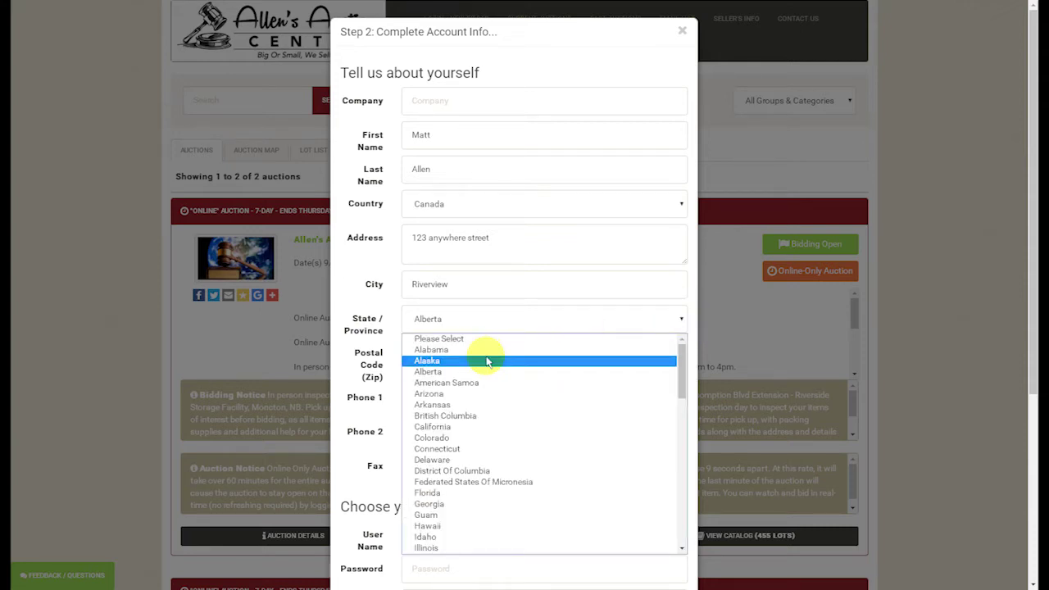
{"action": "key", "text": "n"}
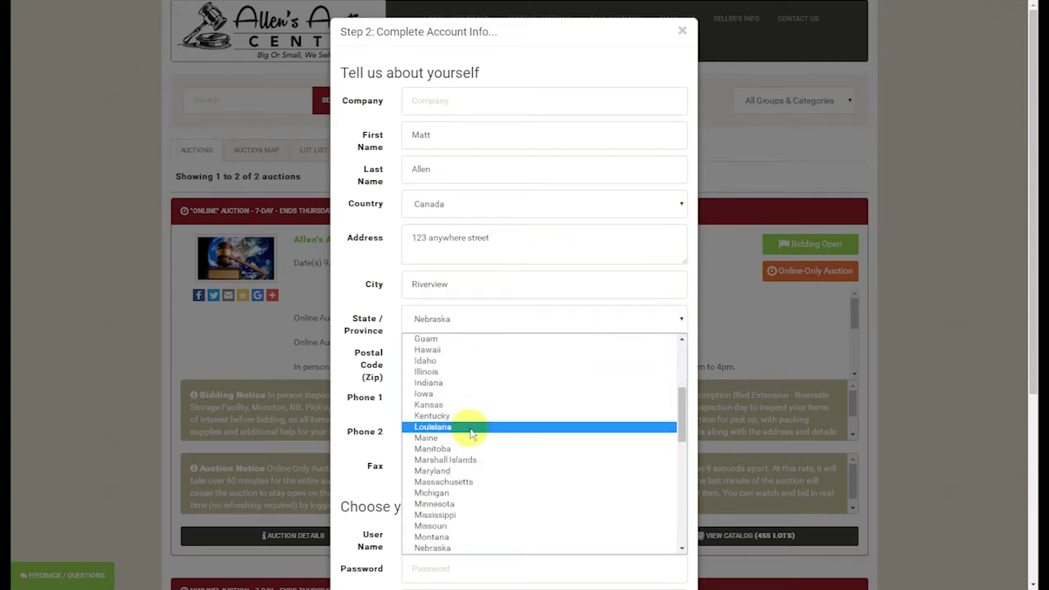
{"action": "left_click", "coordinate": [685, 527]}
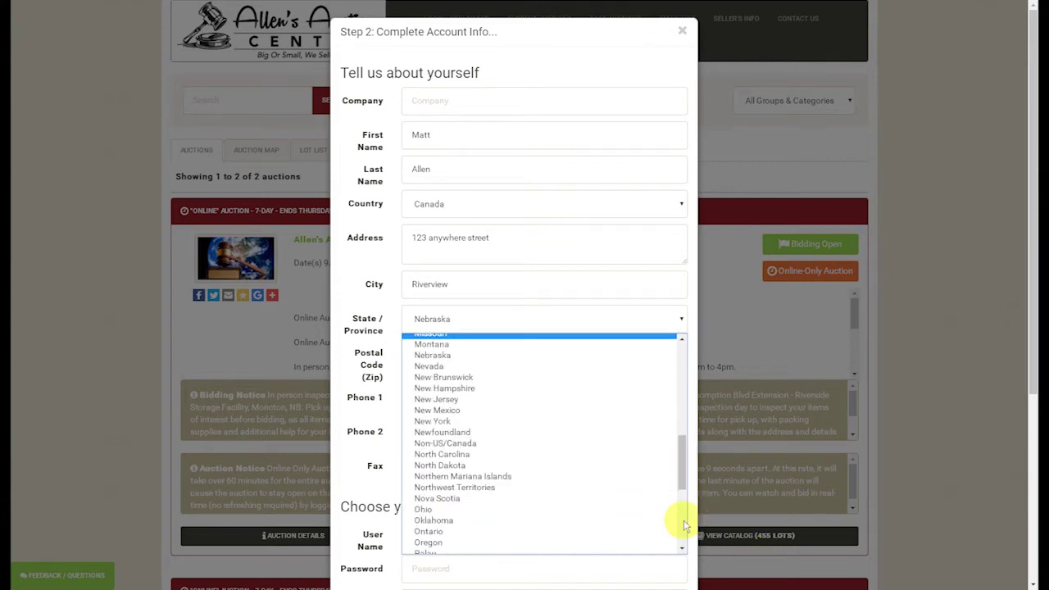
{"action": "left_click", "coordinate": [498, 379]}
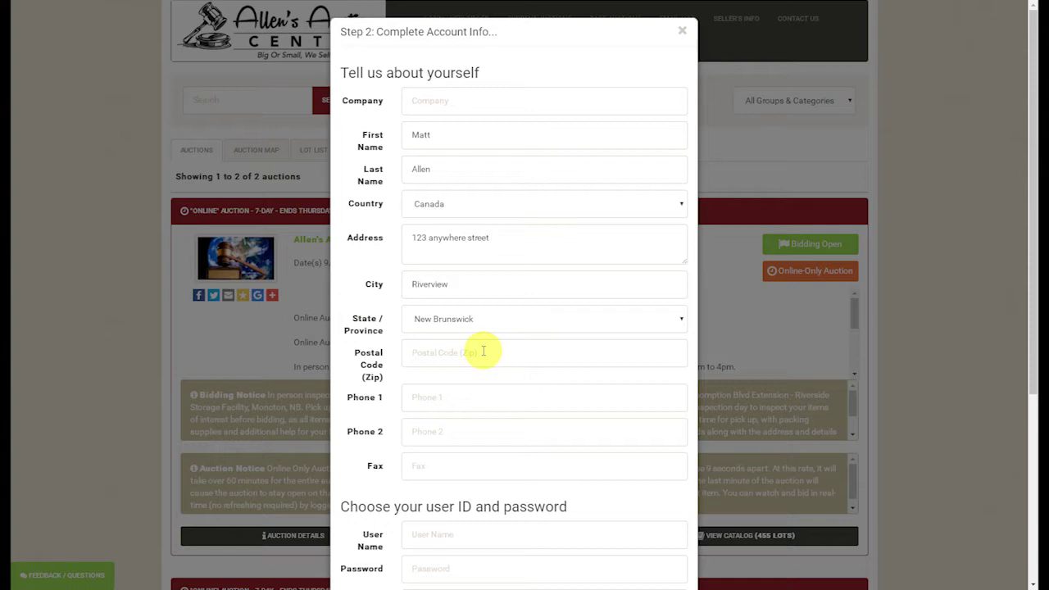
{"action": "type", "text": "E1B"}
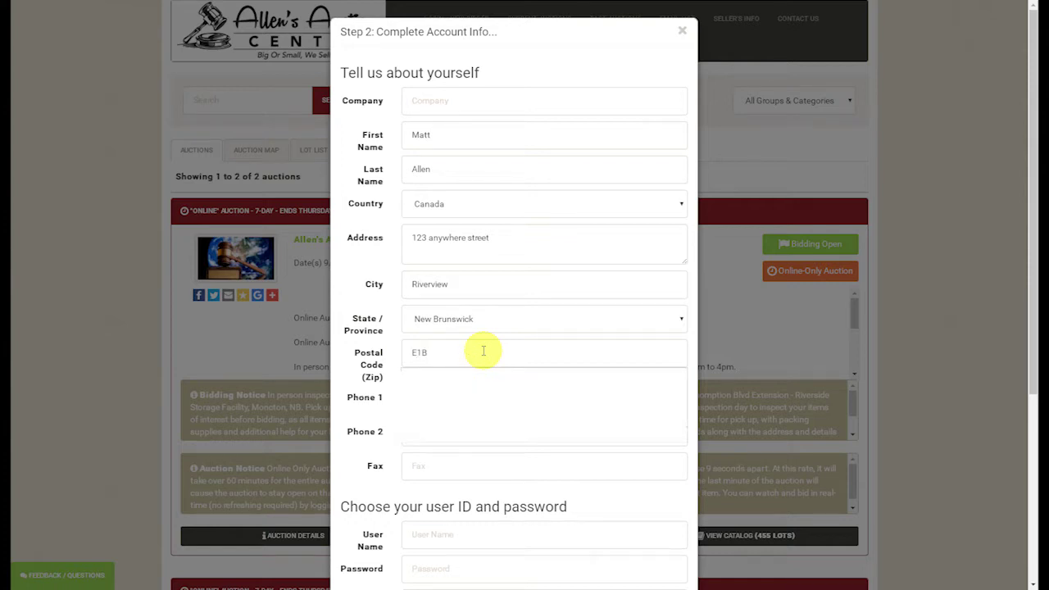
{"action": "type", "text": "1M9"}
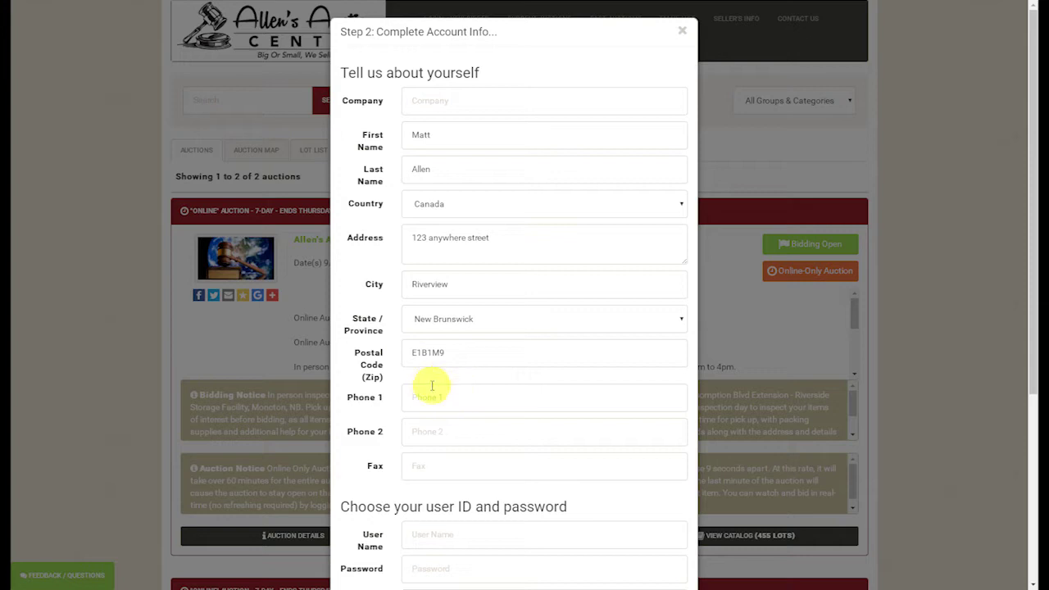
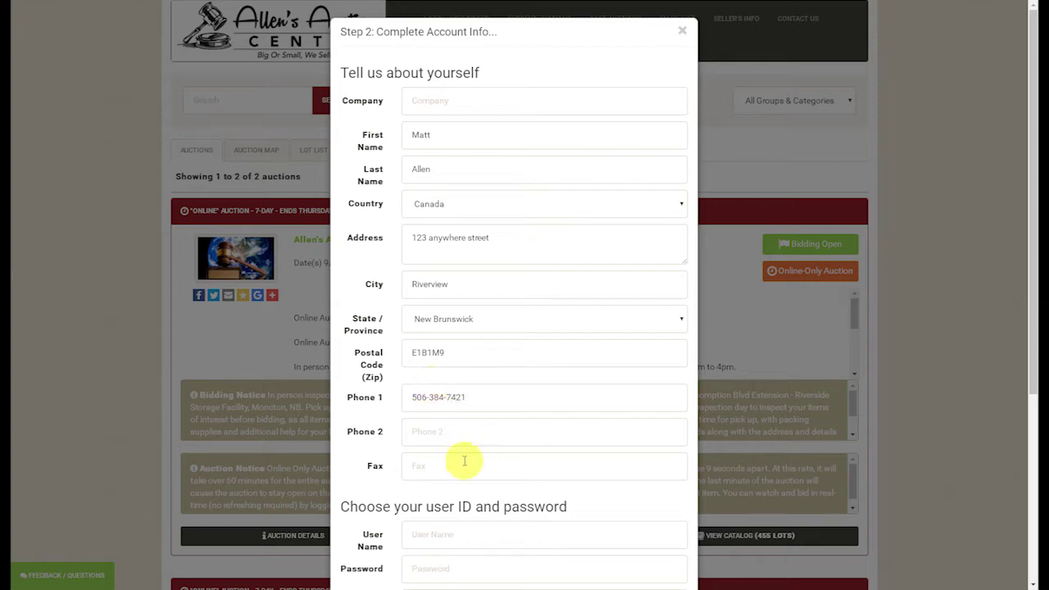
Step: Enter a user name and the account password twice, and turn on Hide Username From Public
{"action": "scroll", "coordinate": [455, 457], "scroll_direction": "down", "scroll_amount": 3}
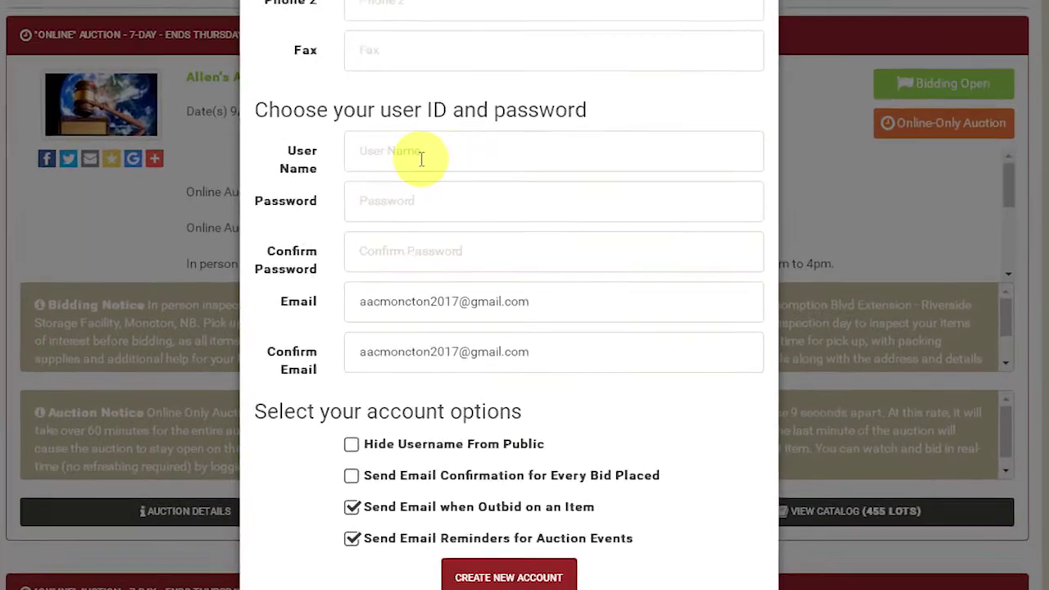
{"action": "left_click", "coordinate": [418, 149]}
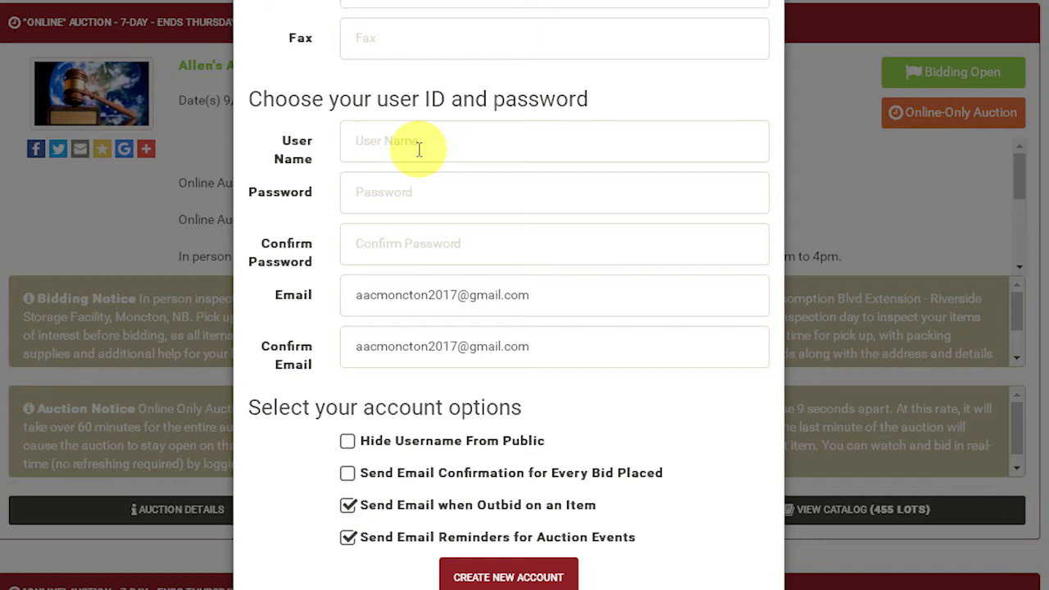
{"action": "type", "text": "matt121774"}
{"action": "key", "text": "Tab"}
{"action": "type", "text": "***"}
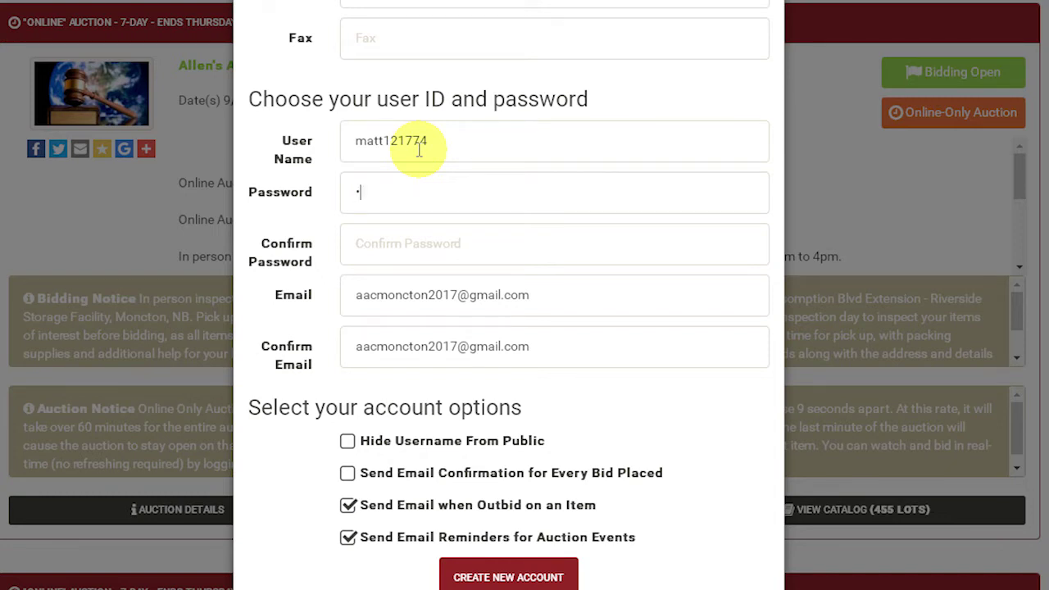
{"action": "type", "text": "****"}
{"action": "left_click", "coordinate": [413, 250]}
{"action": "type", "text": "*******"}
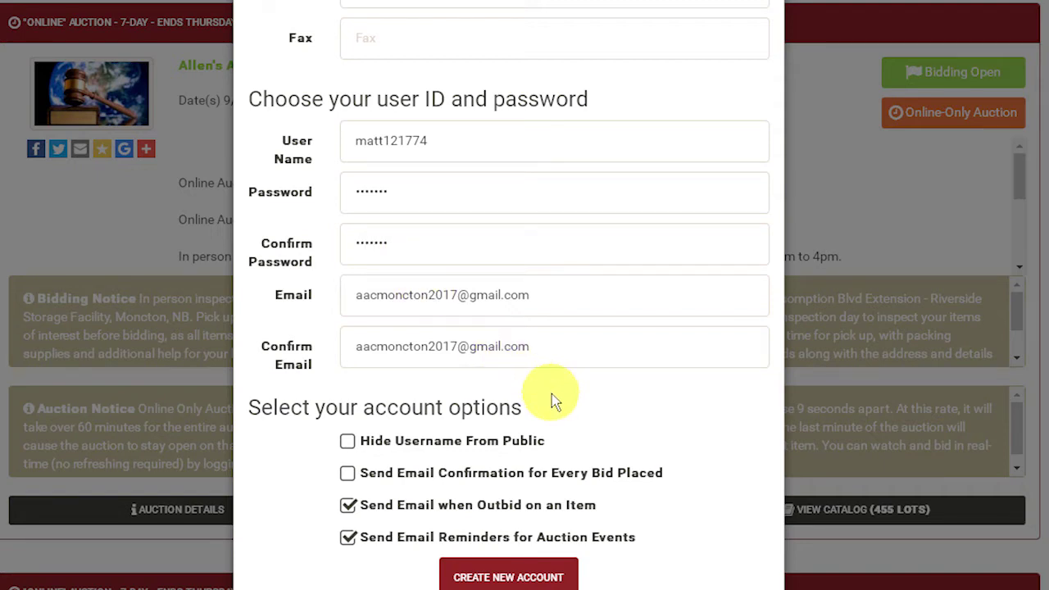
{"action": "scroll", "coordinate": [551, 394], "scroll_direction": "down", "scroll_amount": 1}
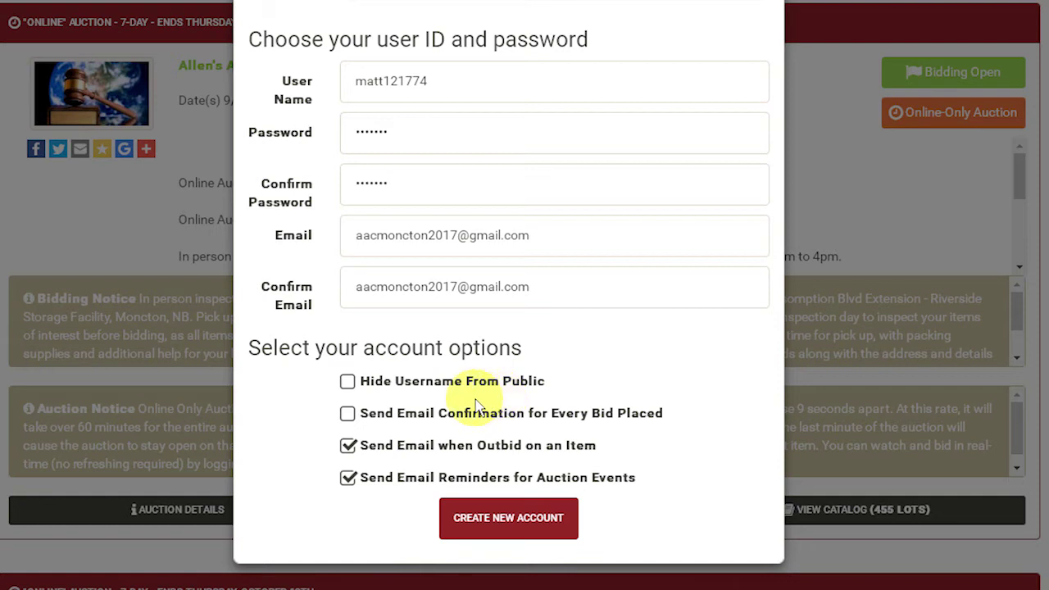
{"action": "left_click", "coordinate": [349, 385]}
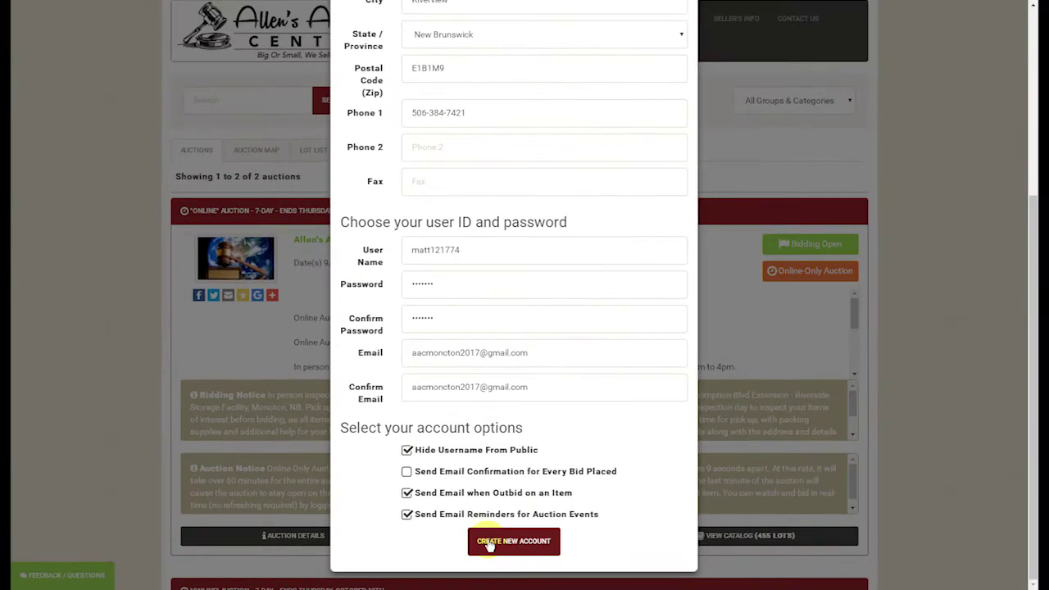
Step: Create the new bidder account and dismiss the Welcome message
{"action": "left_click", "coordinate": [473, 526]}
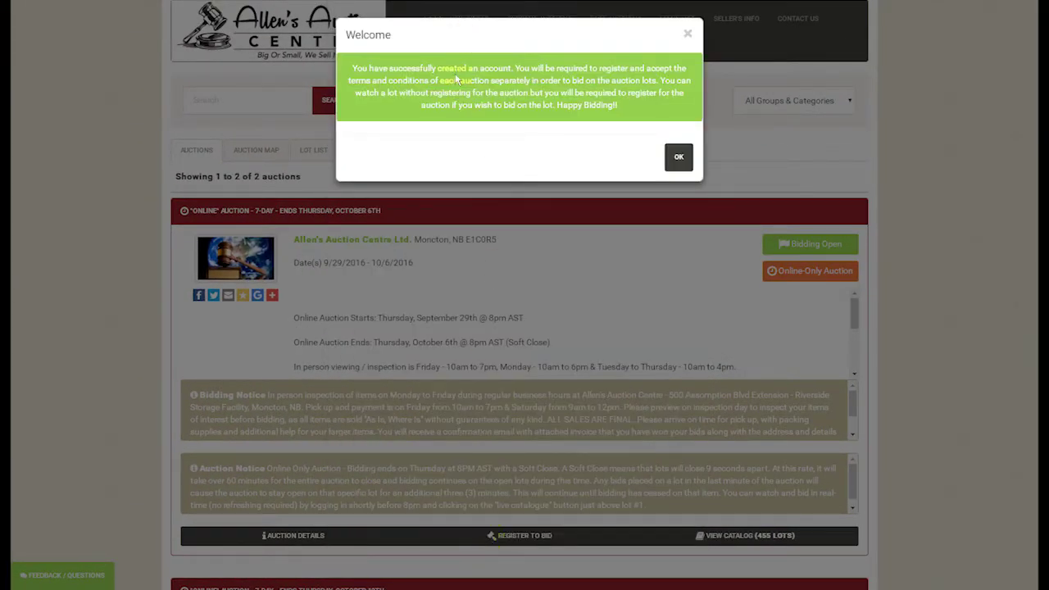
{"action": "left_click", "coordinate": [679, 159]}
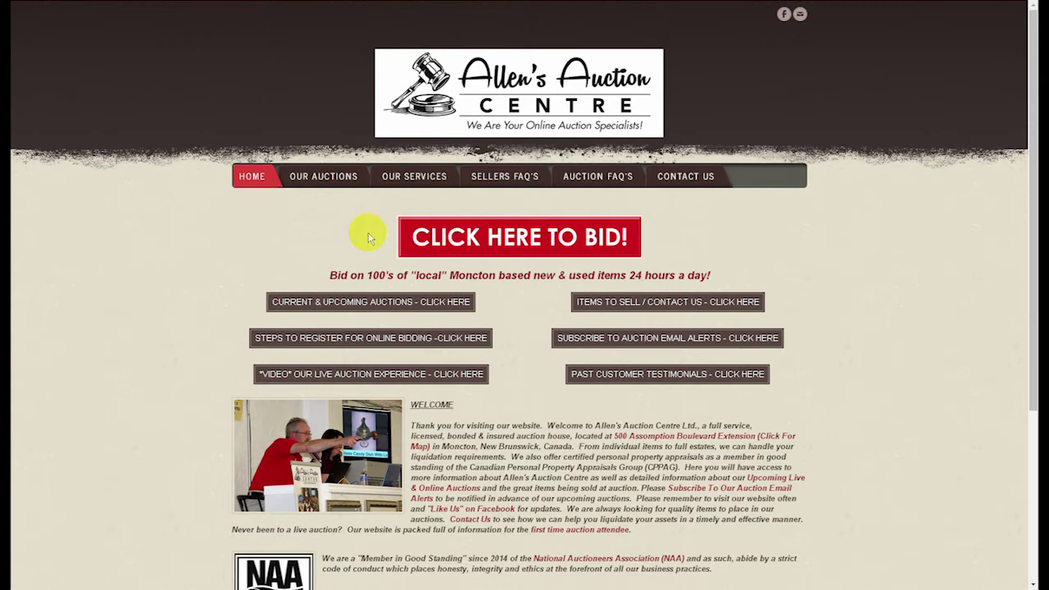
Step: Return to HiBid from the home page and bring up the Login / New Bidder dialog
{"action": "left_click", "coordinate": [443, 244]}
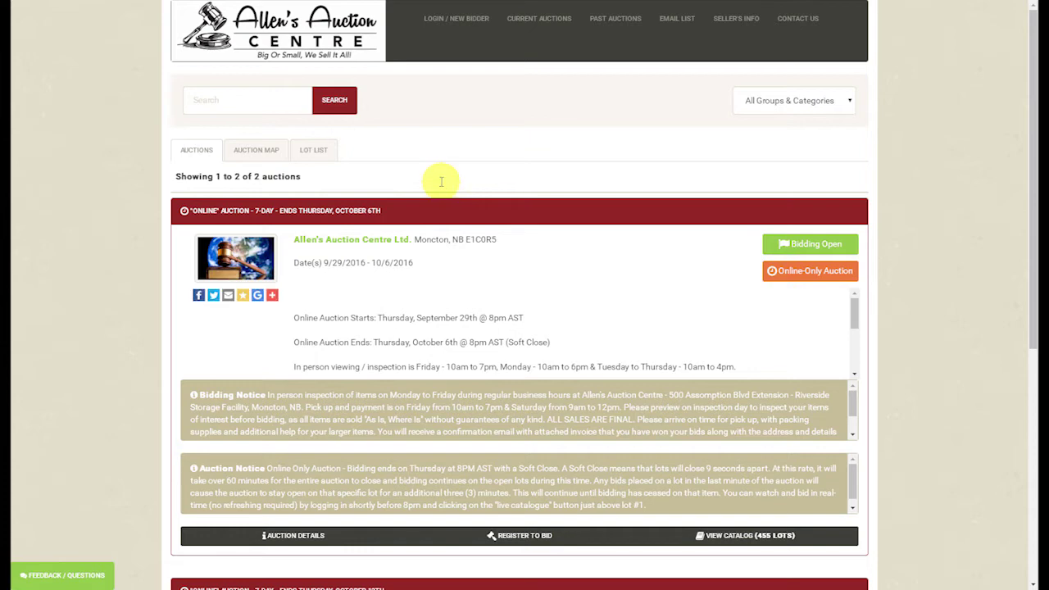
{"action": "left_click", "coordinate": [440, 26]}
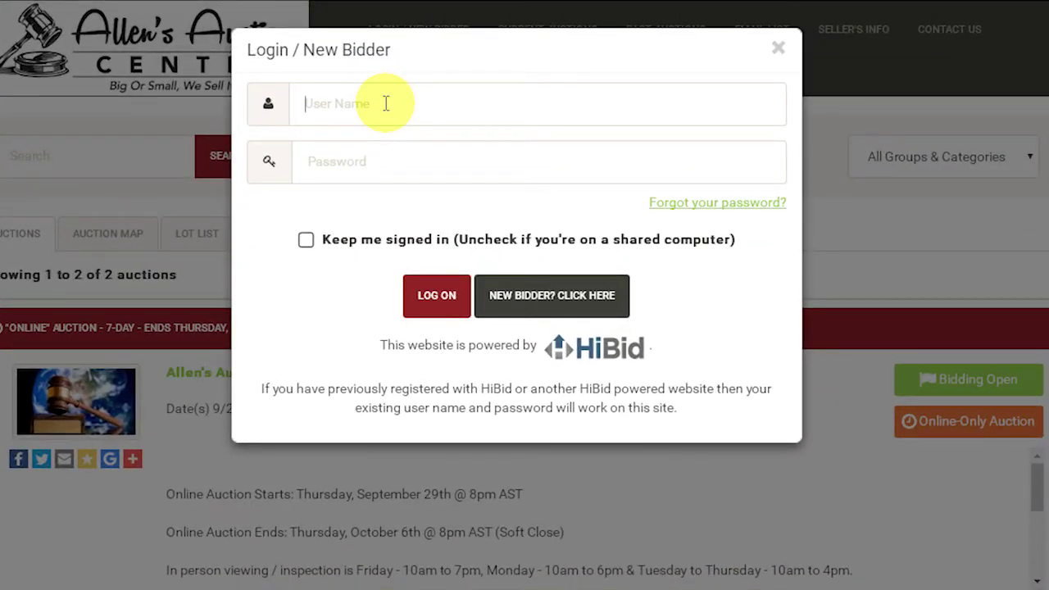
Step: Log on with the saved user name and the account password
{"action": "type", "text": "matt121774"}
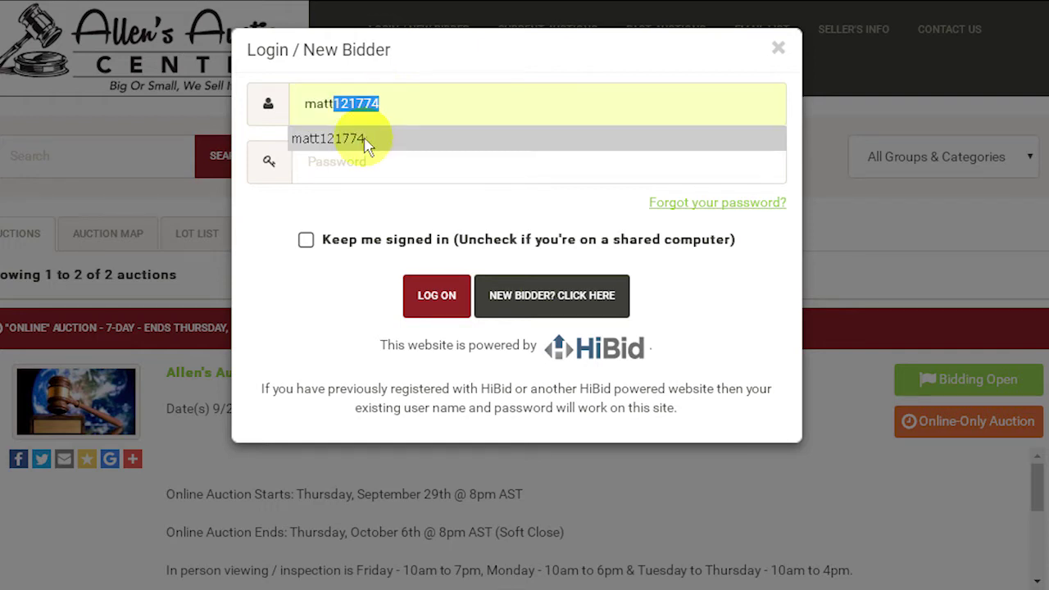
{"action": "left_click", "coordinate": [371, 137]}
{"action": "left_click", "coordinate": [345, 162]}
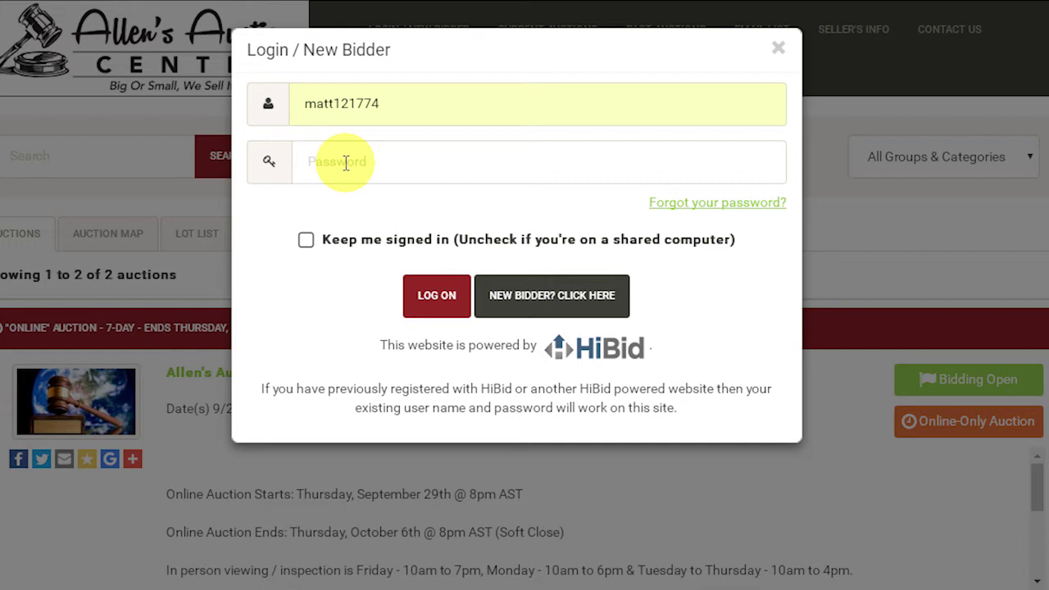
{"action": "type", "text": "****"}
{"action": "left_click", "coordinate": [439, 303]}
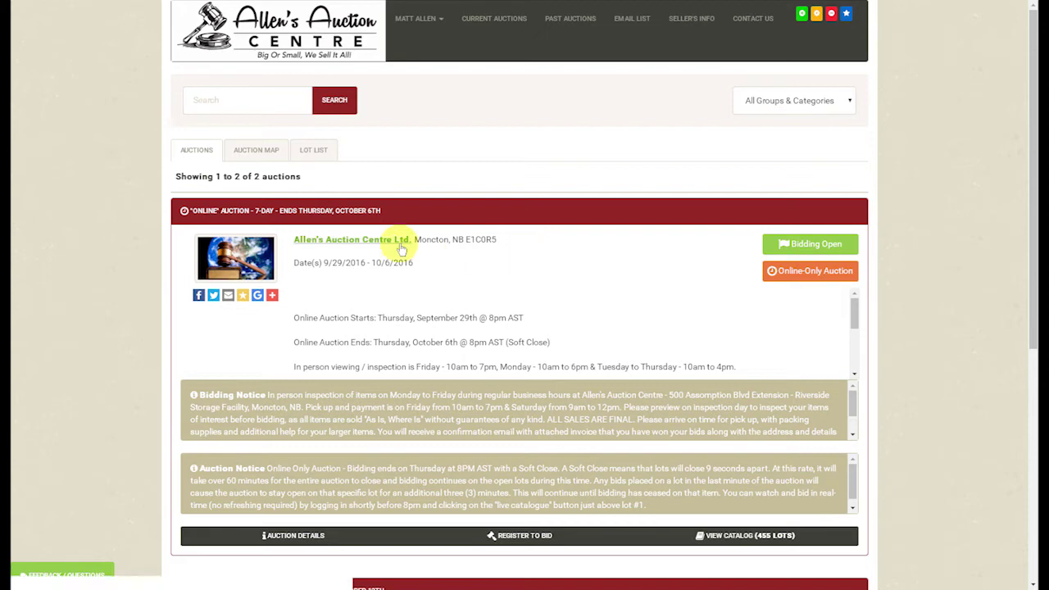
Step: Open the Allen's Auction Centre 7-day auction catalogue, try watching the diamond ring lot, and browse lots
{"action": "left_click", "coordinate": [331, 212]}
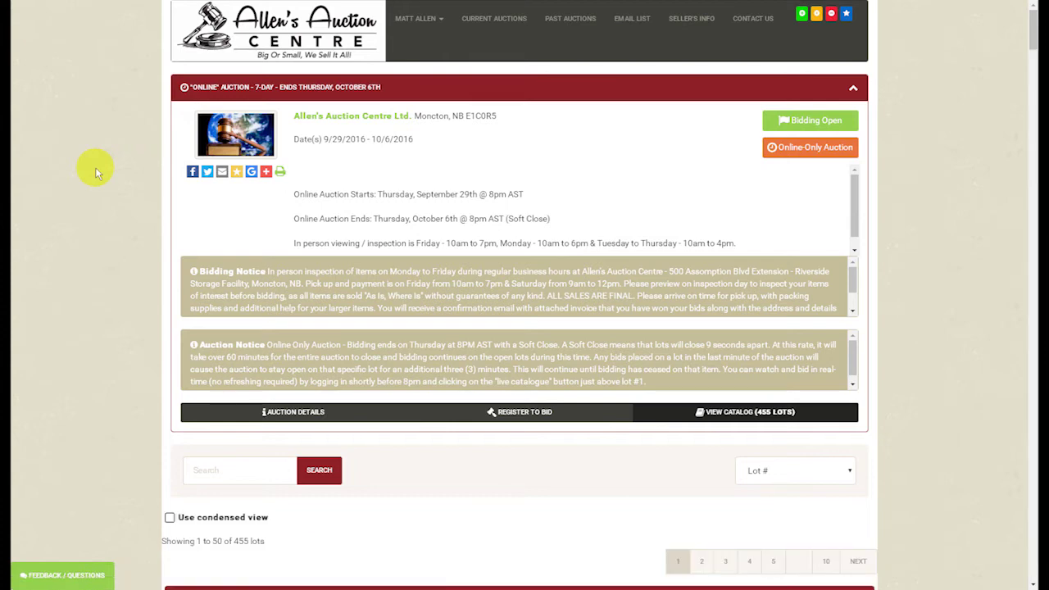
{"action": "scroll", "coordinate": [95, 167], "scroll_direction": "down", "scroll_amount": 5}
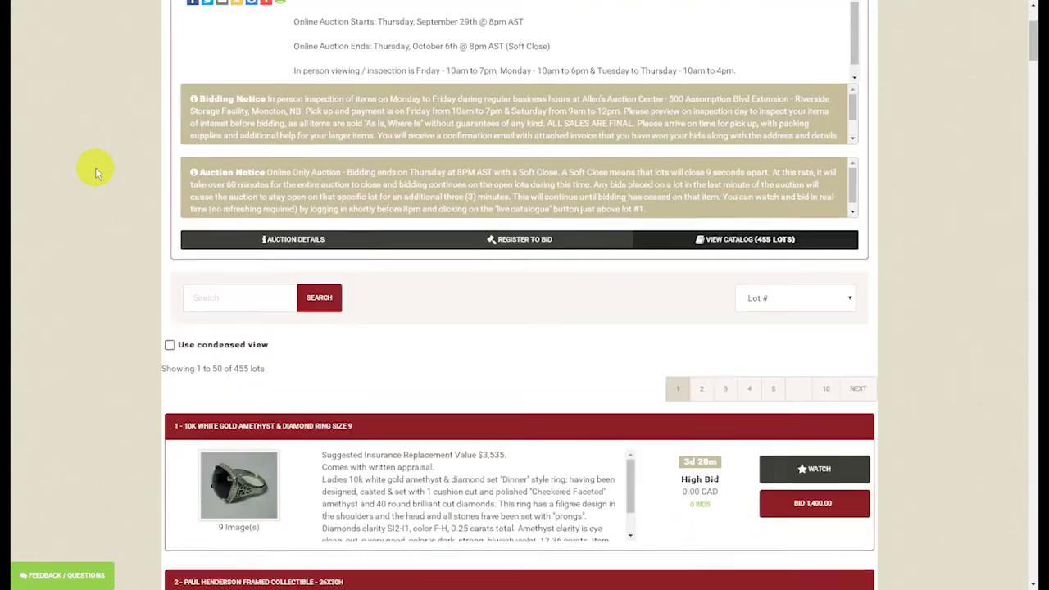
{"action": "scroll", "coordinate": [96, 167], "scroll_direction": "down", "scroll_amount": 1}
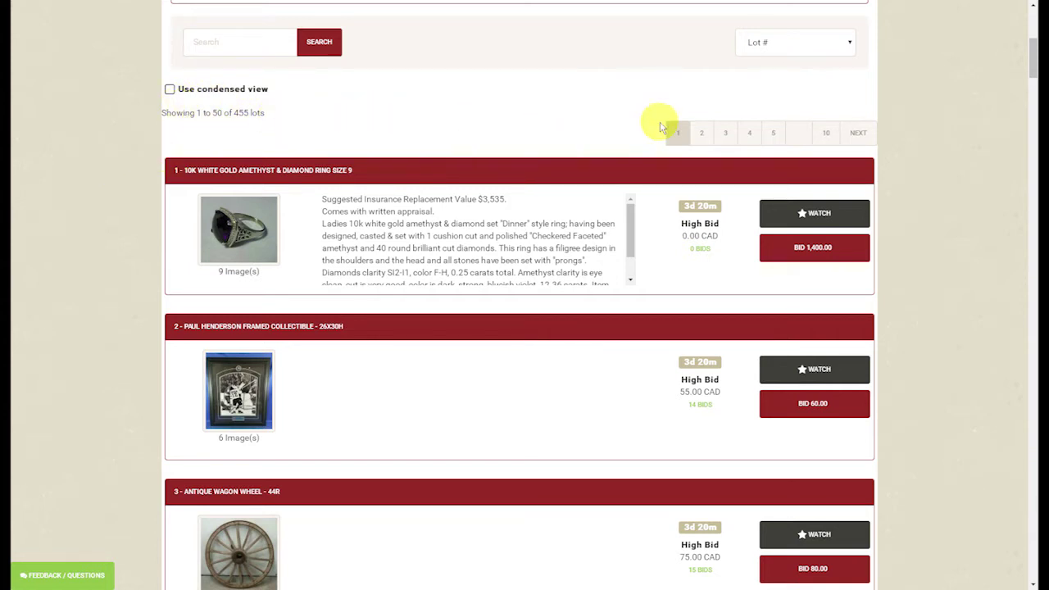
{"action": "left_click", "coordinate": [804, 211]}
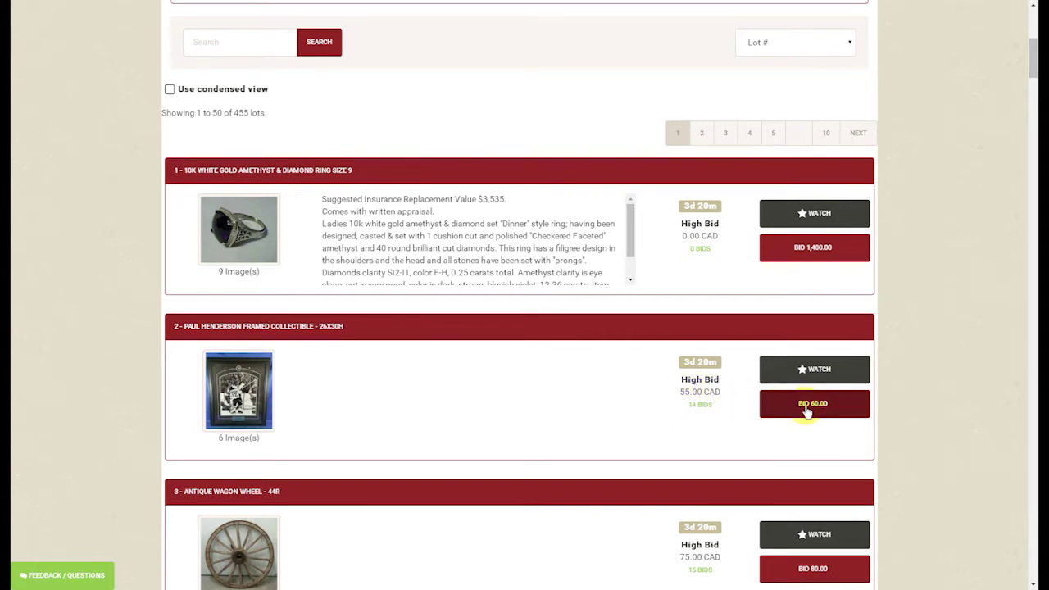
{"action": "scroll", "coordinate": [500, 357], "scroll_direction": "down", "scroll_amount": 3}
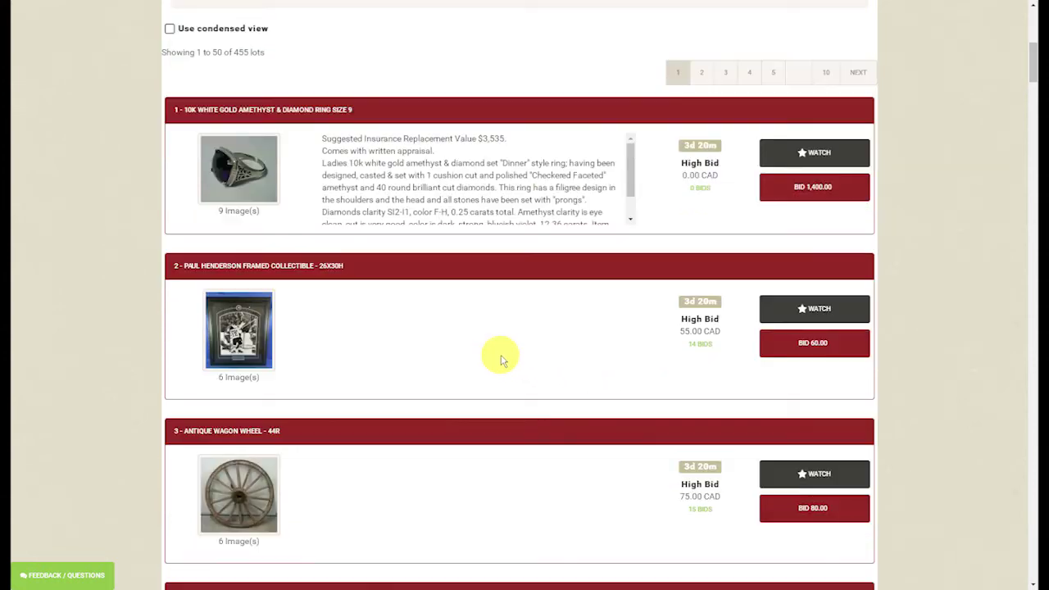
{"action": "scroll", "coordinate": [498, 357], "scroll_direction": "down", "scroll_amount": 4}
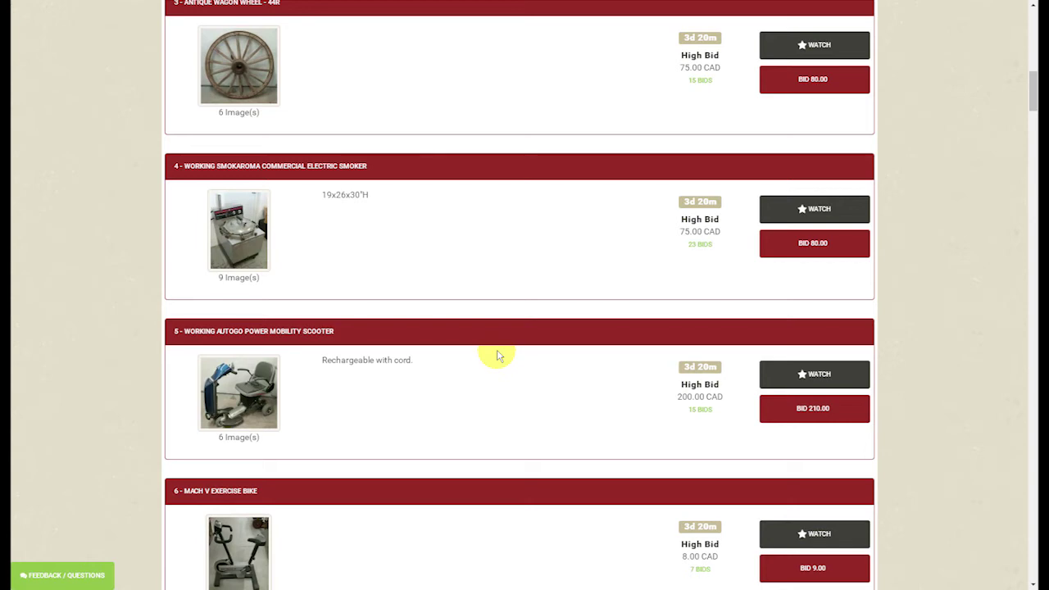
{"action": "scroll", "coordinate": [498, 358], "scroll_direction": "down", "scroll_amount": 2}
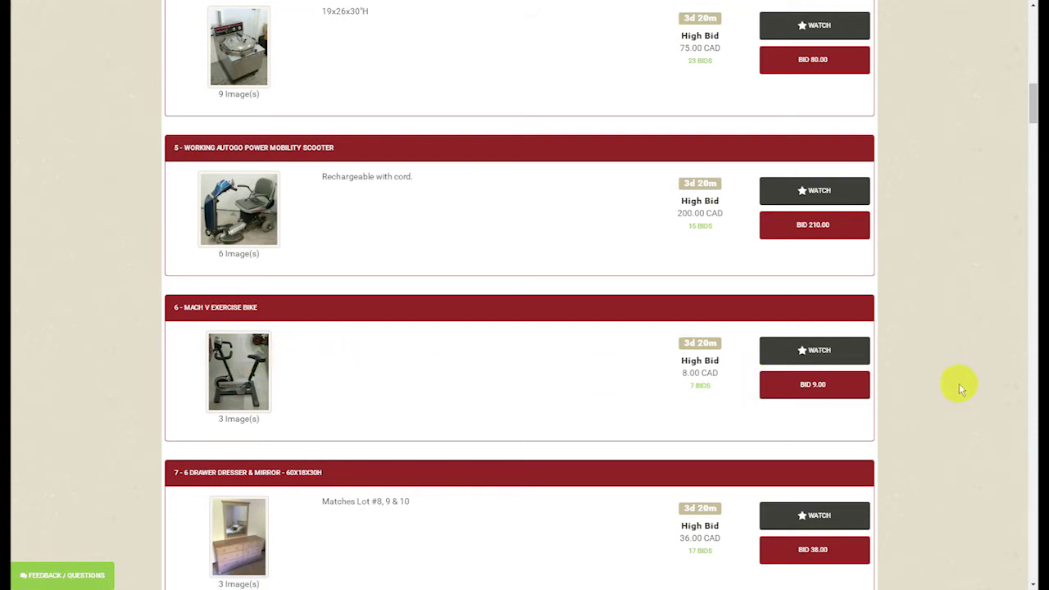
Step: Bid on lot 6, the exercise bike, accepting the terms to complete auction registration
{"action": "left_click", "coordinate": [803, 387]}
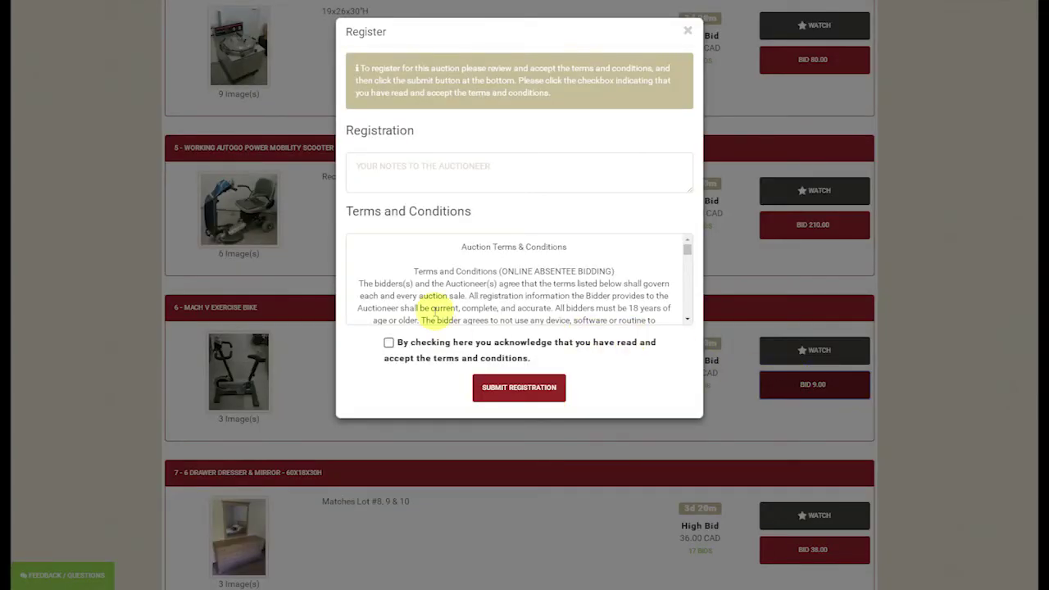
{"action": "left_click", "coordinate": [389, 343]}
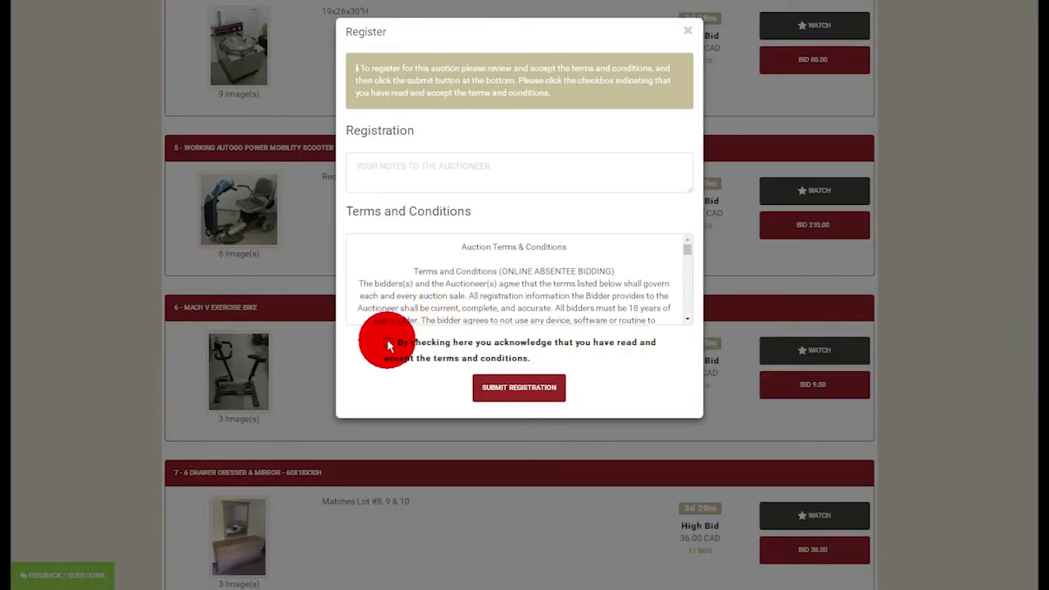
{"action": "left_click", "coordinate": [518, 392]}
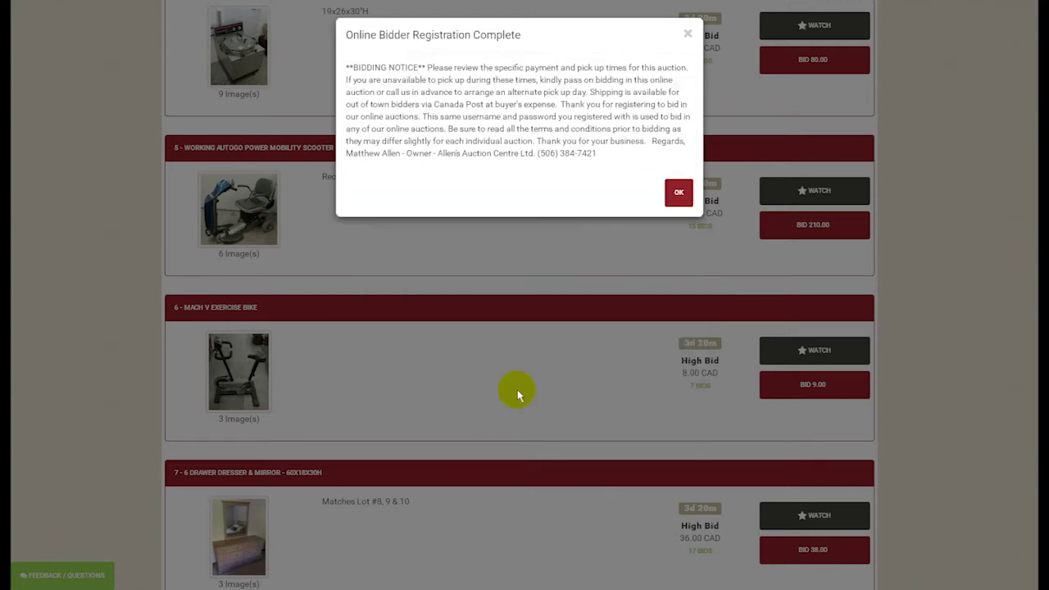
{"action": "left_click", "coordinate": [677, 194]}
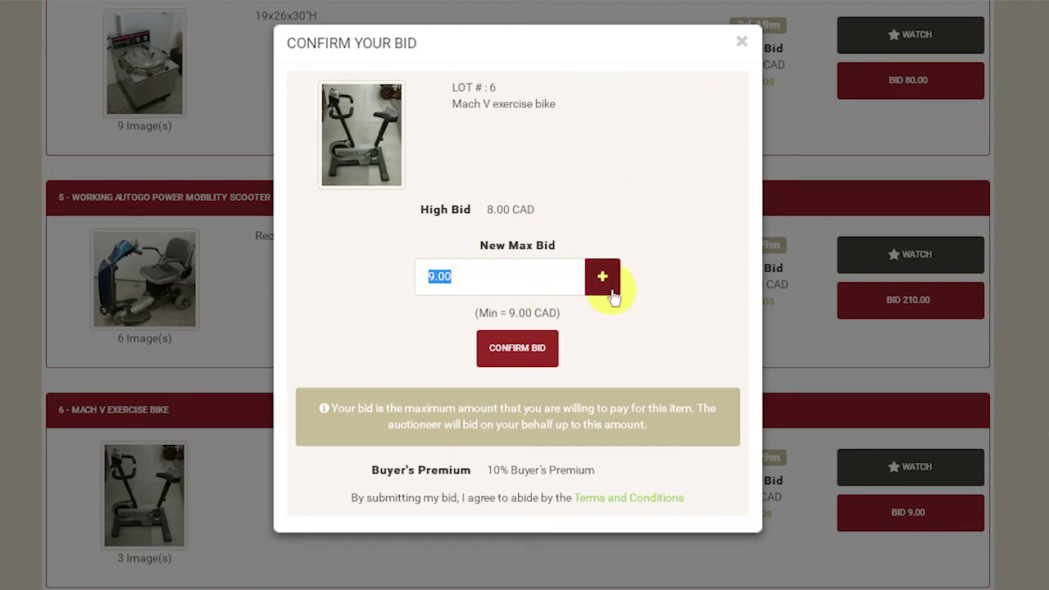
Step: Confirm a 9.00 CAD max bid on lot 6, the Mach V exercise bike
{"action": "left_click", "coordinate": [501, 350]}
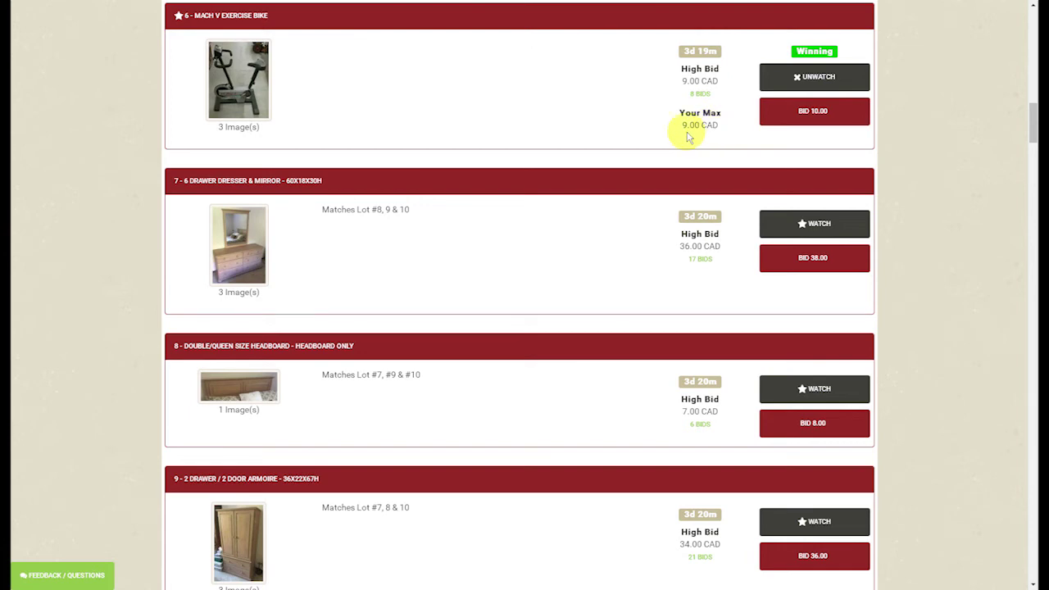
{"action": "scroll", "coordinate": [496, 125], "scroll_direction": "up", "scroll_amount": 9}
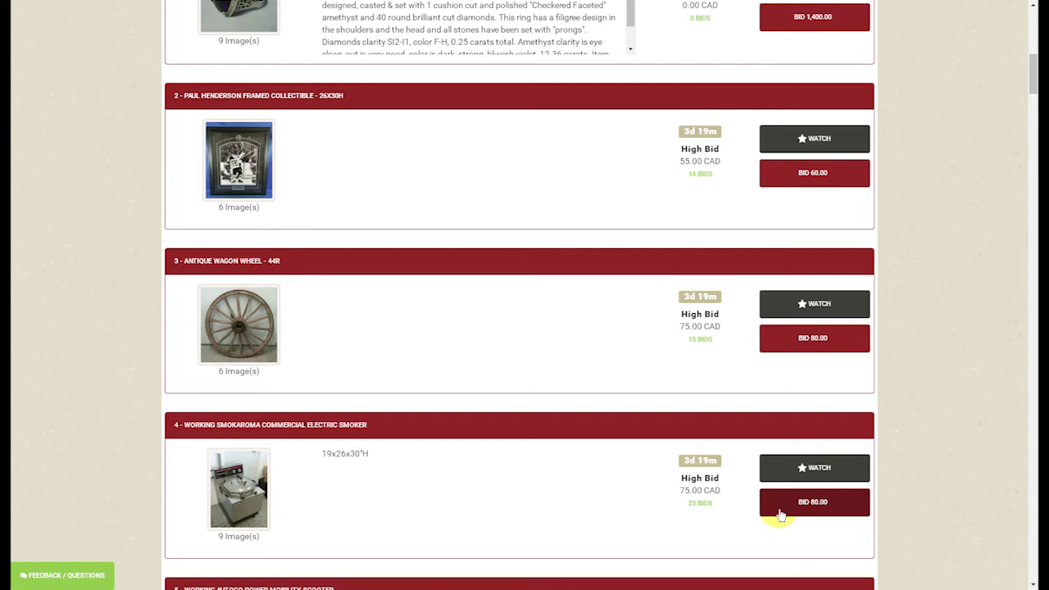
Step: Place an 80.00 CAD max bid on lot 3, the antique wagon wheel
{"action": "left_click", "coordinate": [807, 339]}
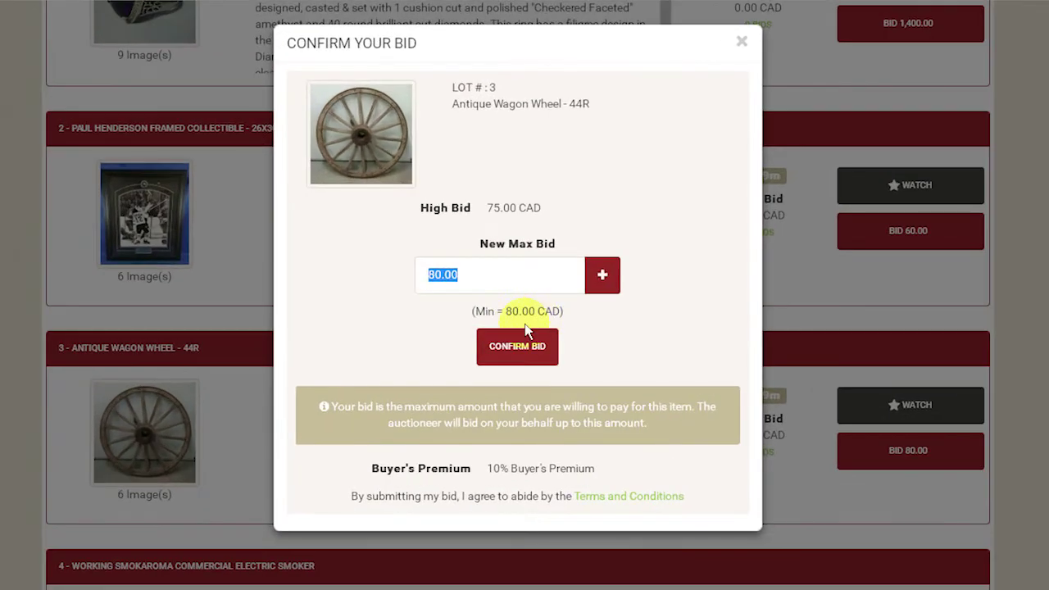
{"action": "left_click", "coordinate": [509, 354]}
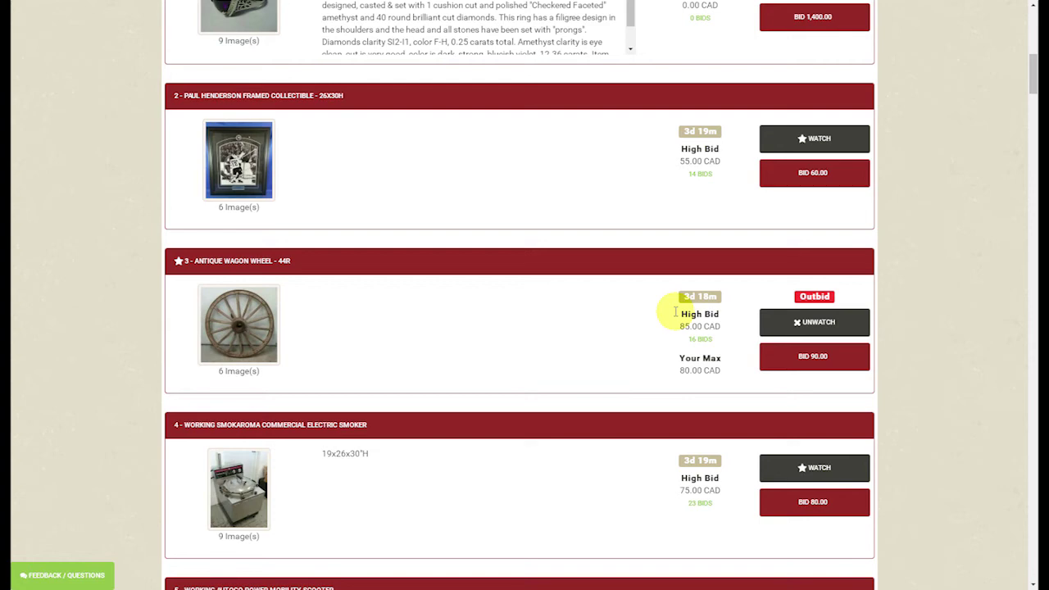
{"action": "scroll", "coordinate": [499, 326], "scroll_direction": "down", "scroll_amount": 2}
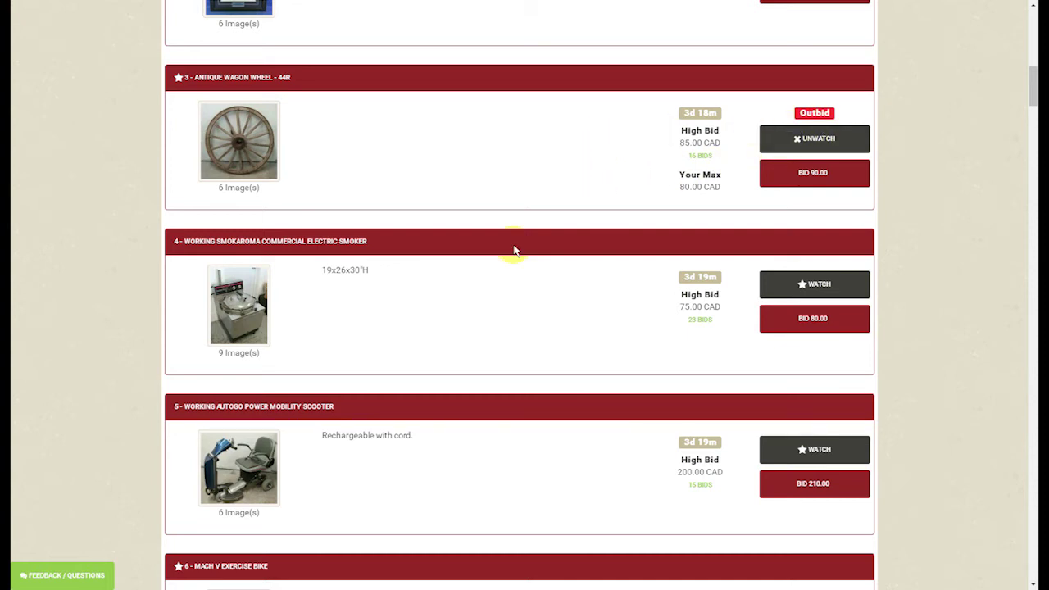
{"action": "scroll", "coordinate": [499, 280], "scroll_direction": "down", "scroll_amount": 2}
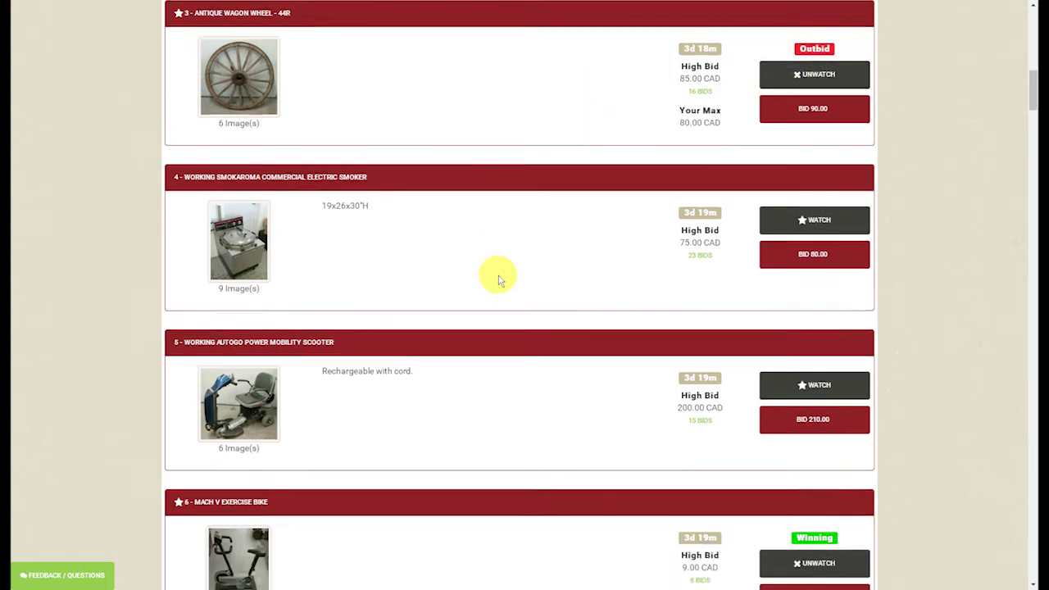
{"action": "scroll", "coordinate": [508, 281], "scroll_direction": "down", "scroll_amount": 2}
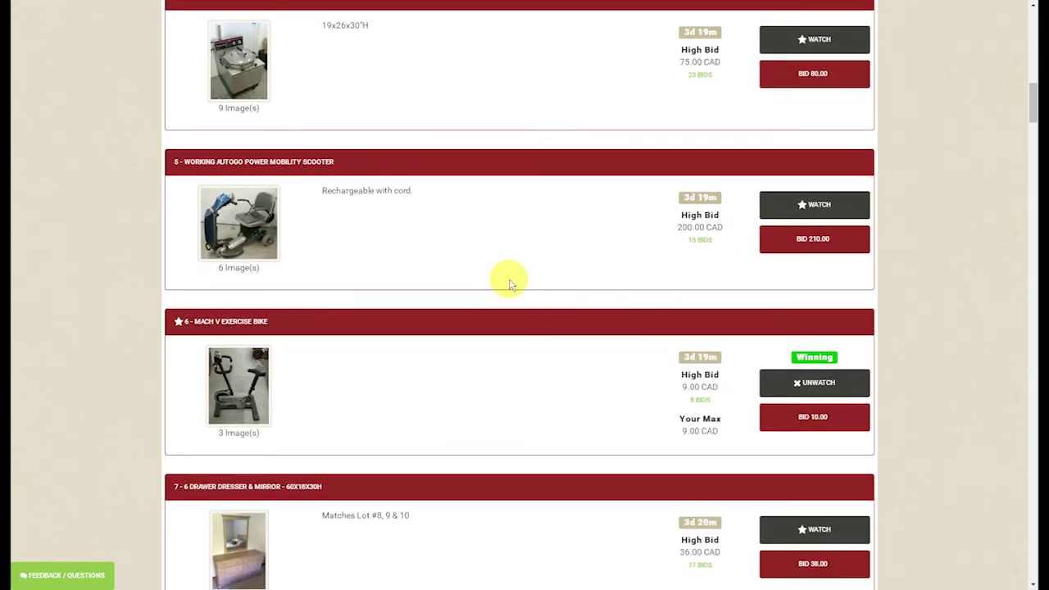
{"action": "scroll", "coordinate": [508, 283], "scroll_direction": "down", "scroll_amount": 2}
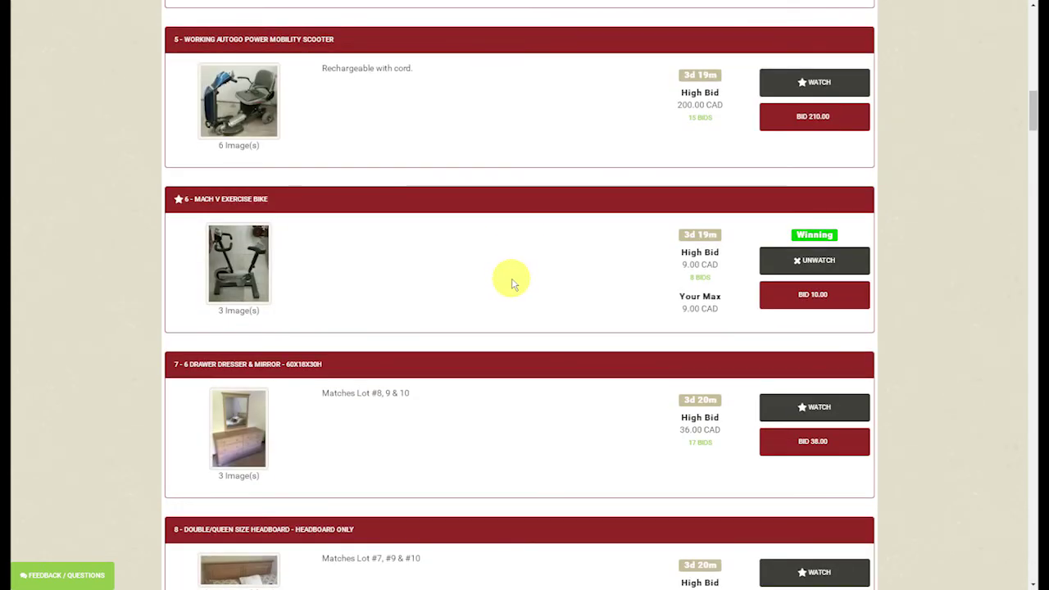
{"action": "scroll", "coordinate": [511, 283], "scroll_direction": "down", "scroll_amount": 2}
{"action": "scroll", "coordinate": [512, 283], "scroll_direction": "down", "scroll_amount": 1}
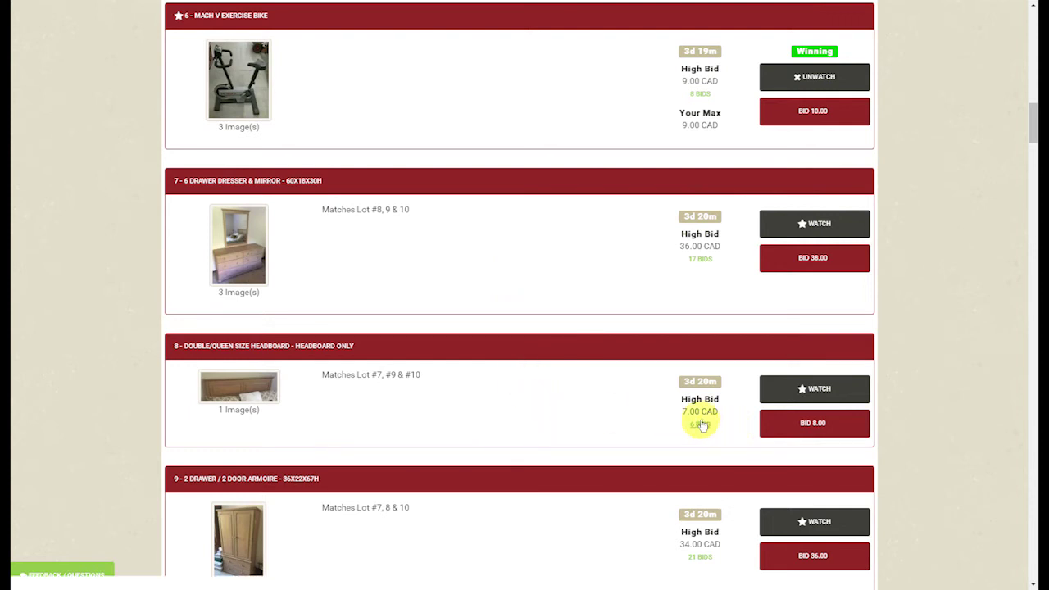
Step: Bid on lot 8, the double/queen headboard, with a 20.00 CAD max bid
{"action": "left_click", "coordinate": [799, 425]}
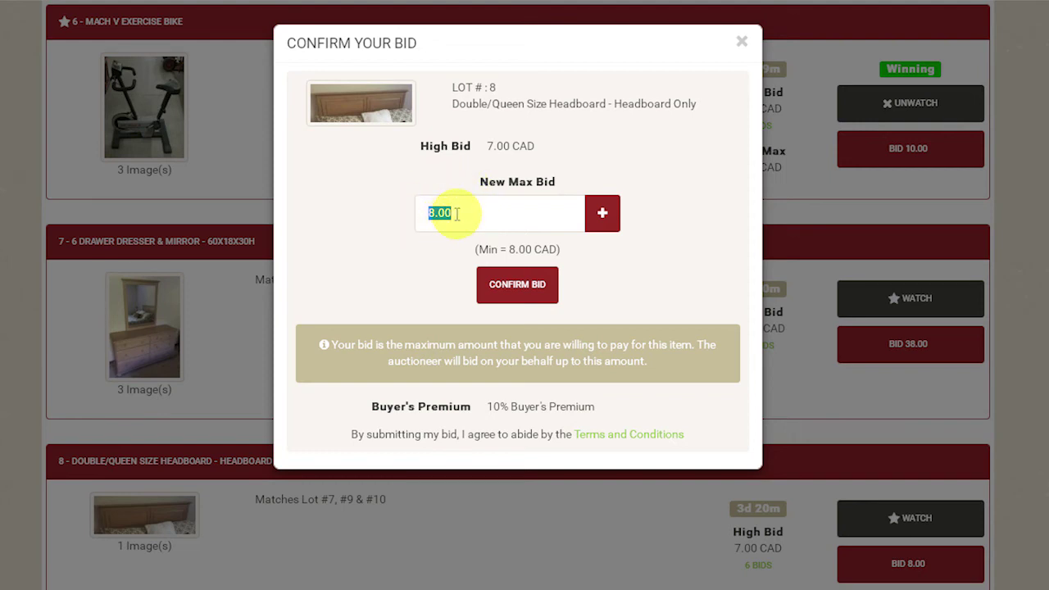
{"action": "type", "text": "20.00"}
{"action": "left_click", "coordinate": [502, 293]}
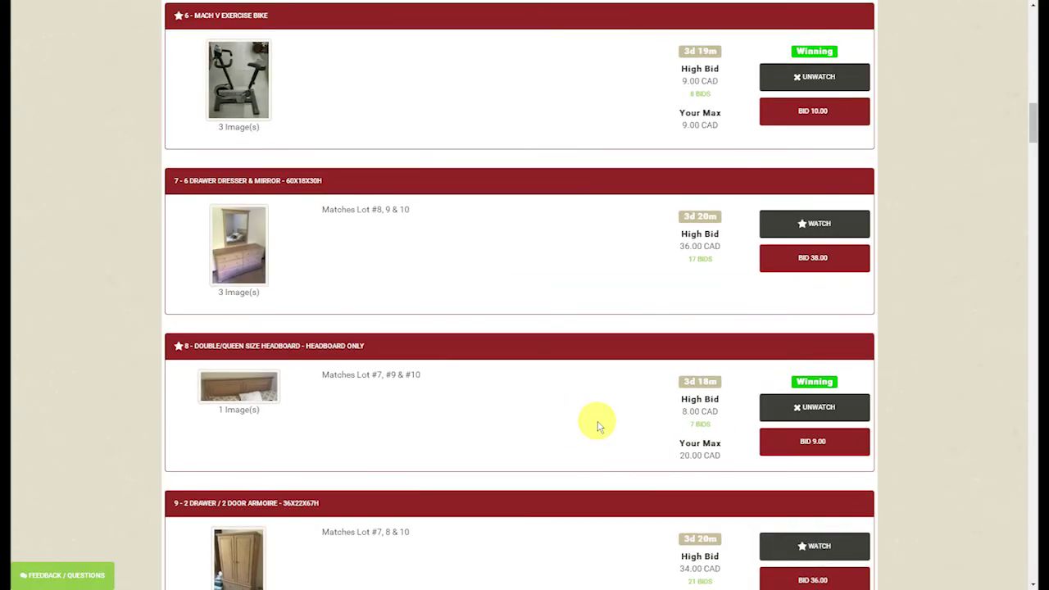
{"action": "scroll", "coordinate": [599, 425], "scroll_direction": "up", "scroll_amount": 15}
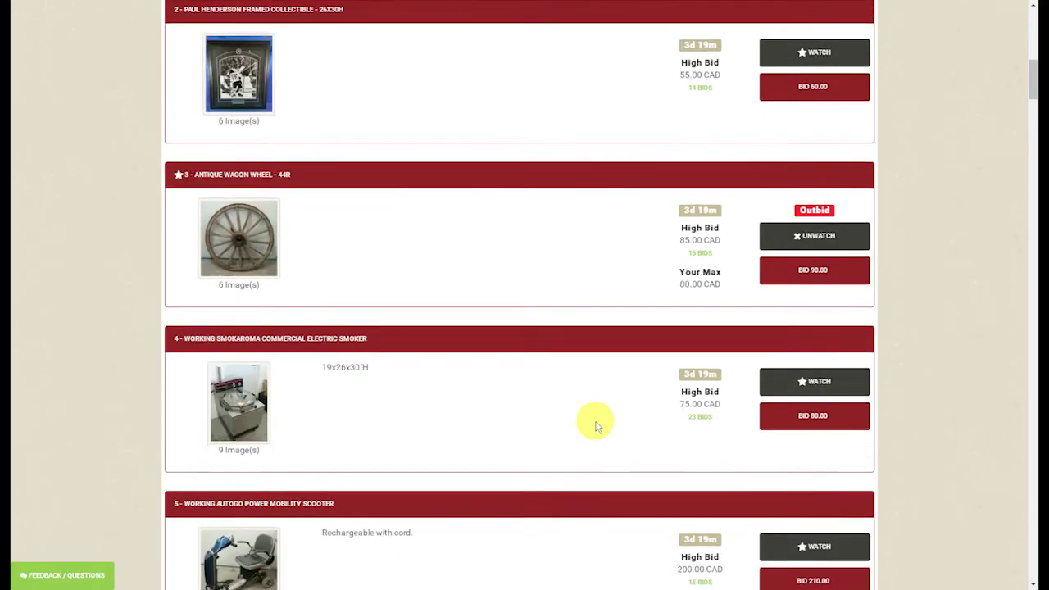
{"action": "scroll", "coordinate": [595, 426], "scroll_direction": "up", "scroll_amount": 5}
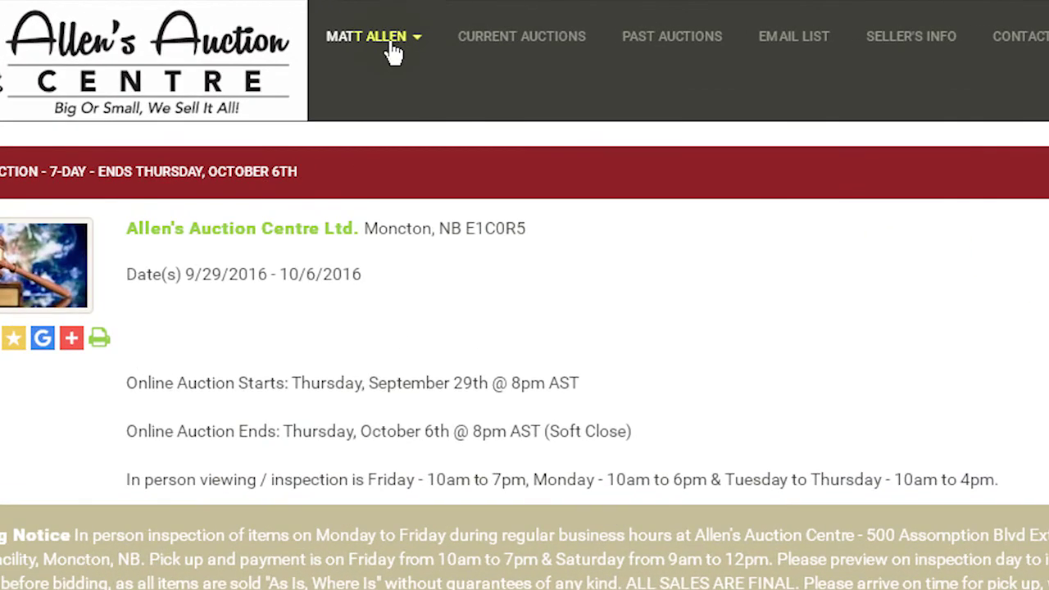
Step: Go to the Watch List from the account-name menu in the top bar
{"action": "left_click", "coordinate": [394, 51]}
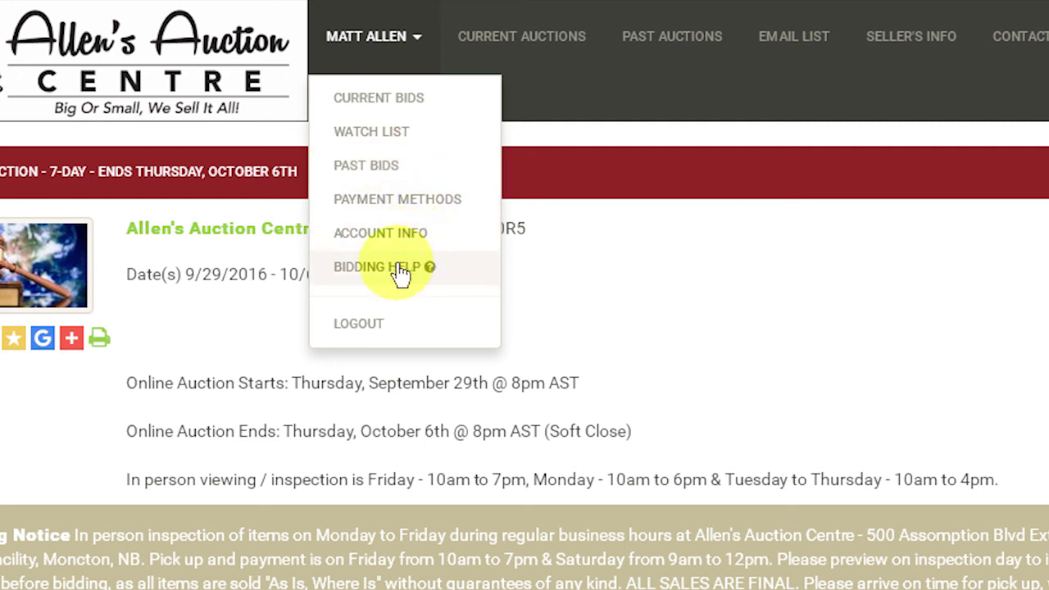
{"action": "left_click", "coordinate": [392, 139]}
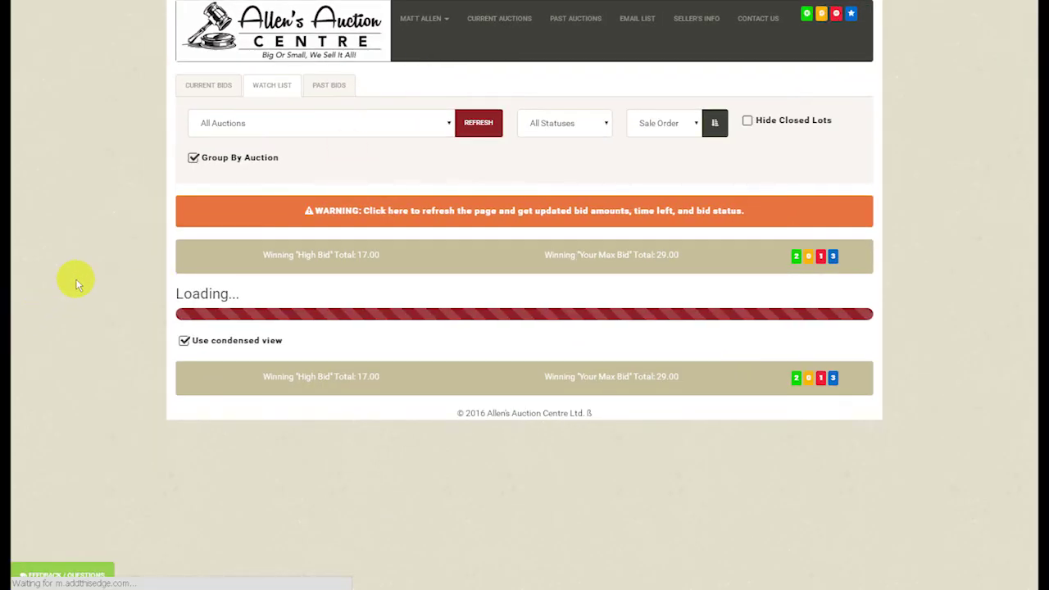